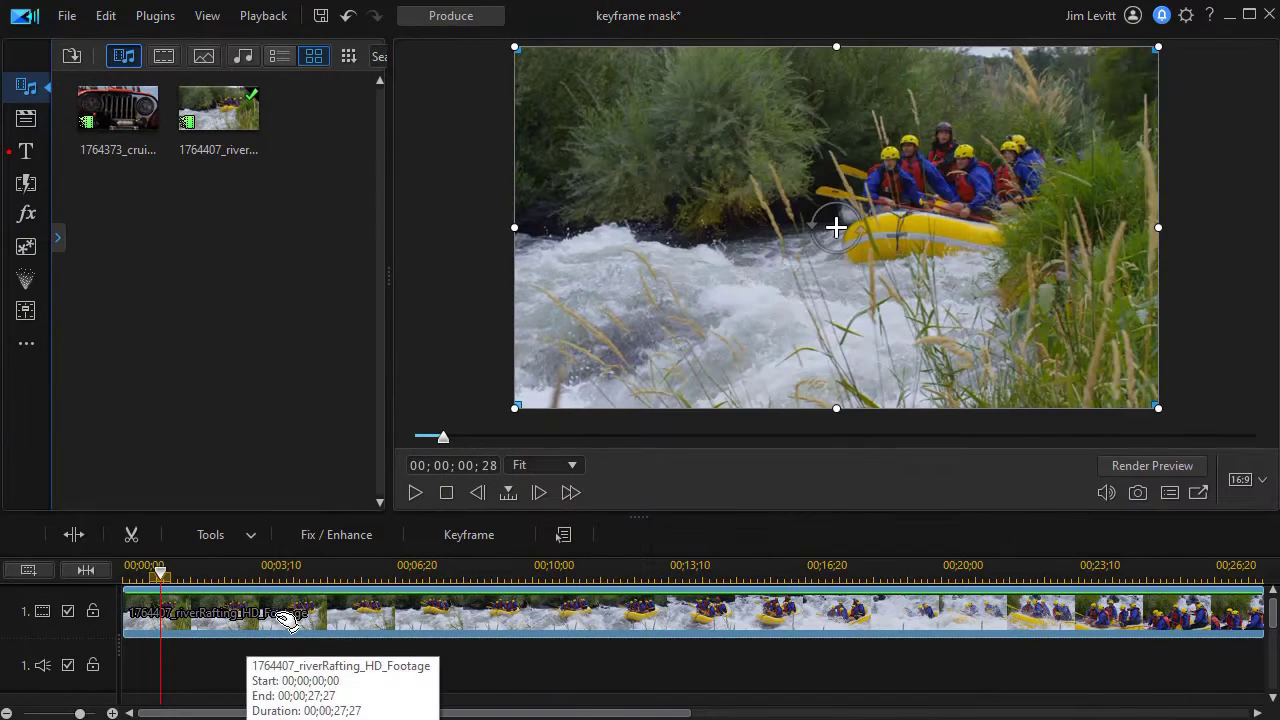
Step: Preview the rafting clip, then open the Mask Designer for it from Tools
click(413, 492)
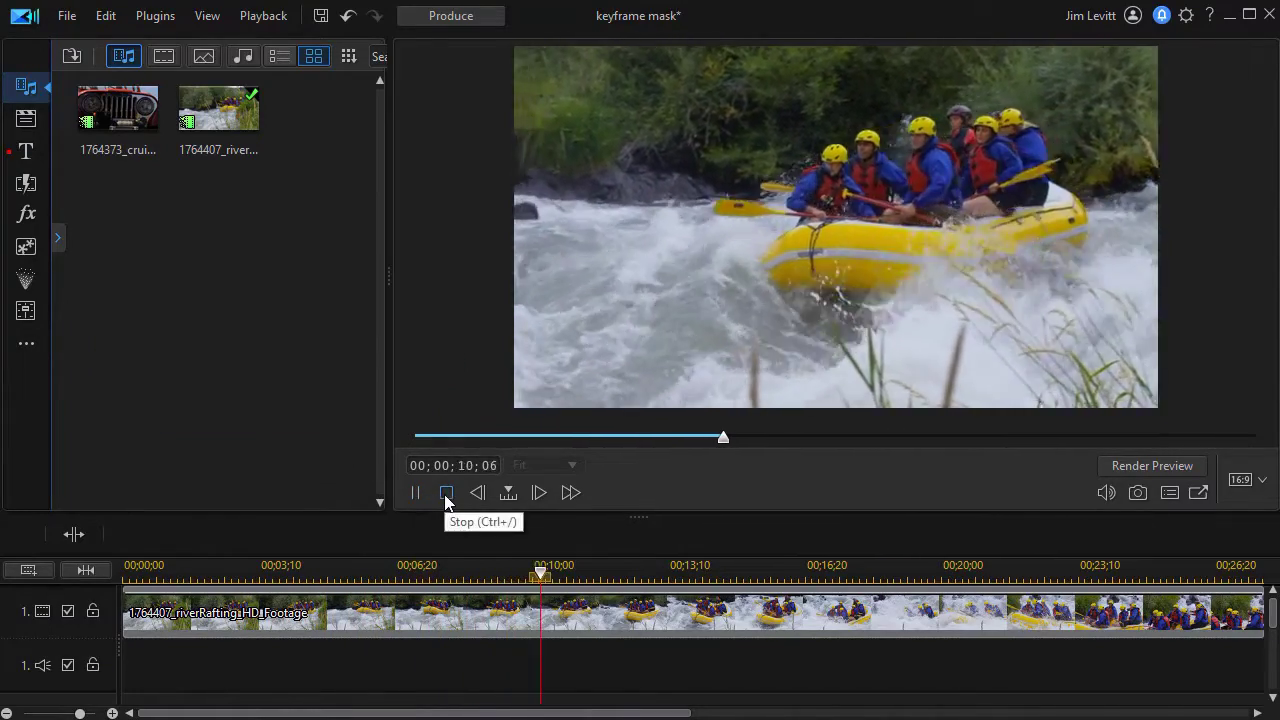
click(446, 494)
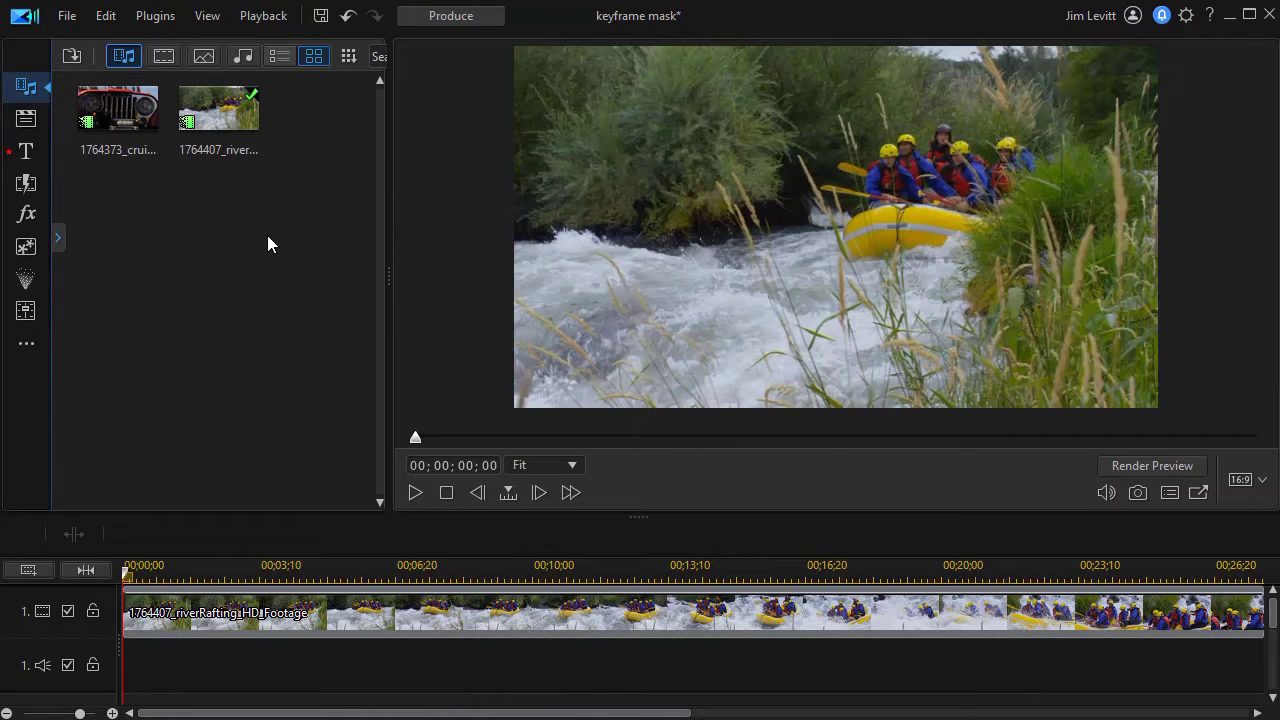
click(298, 615)
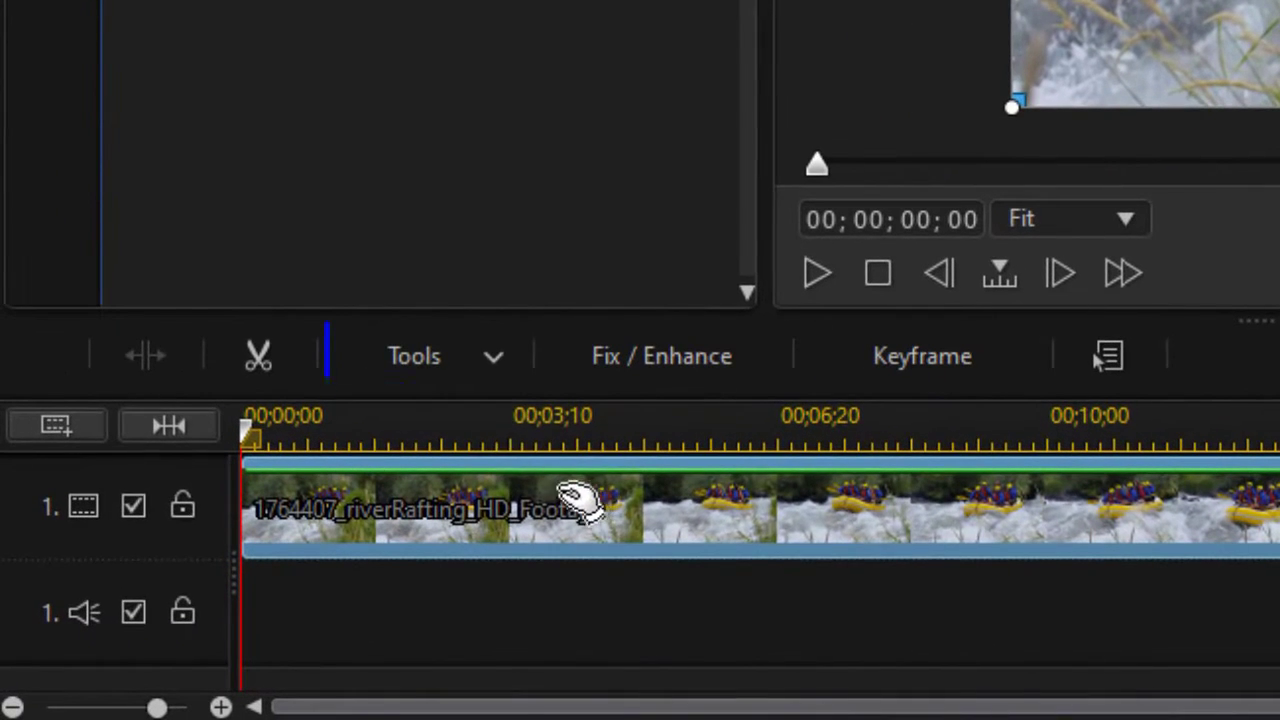
click(497, 356)
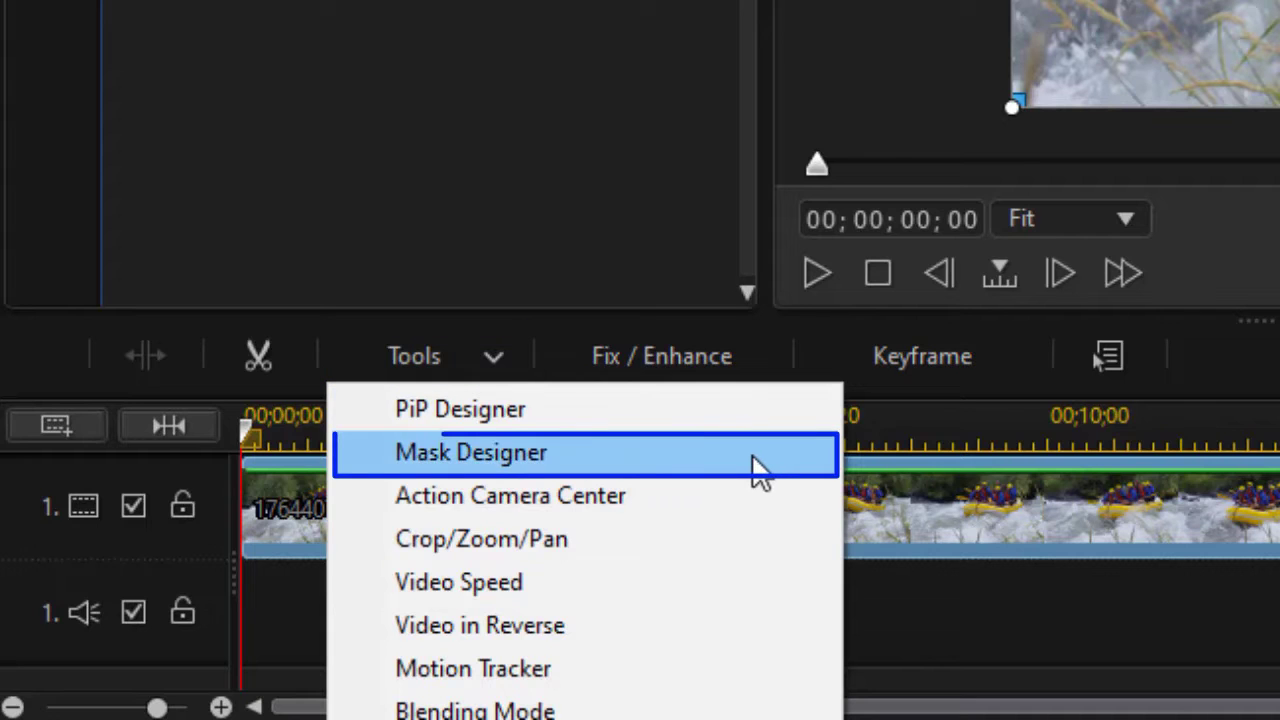
click(745, 457)
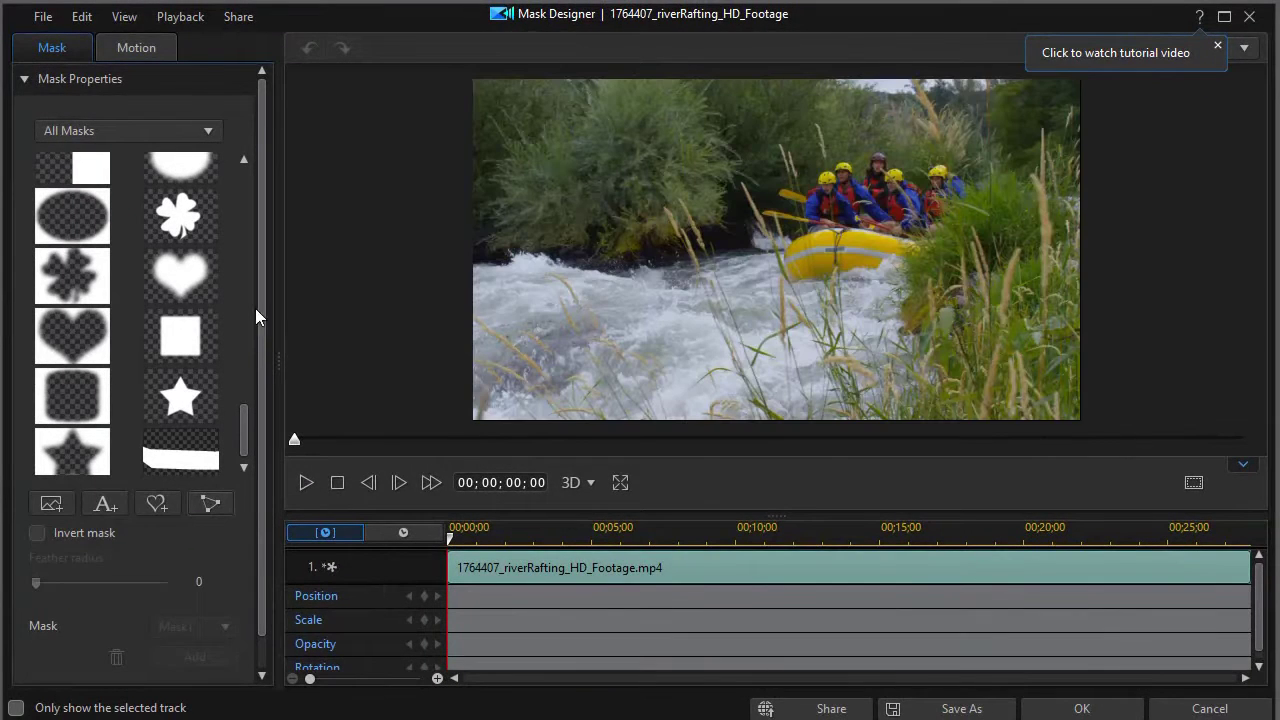
Step: Apply the diagonal band mask from the top of the mask thumbnail list
drag(242, 438, 248, 309)
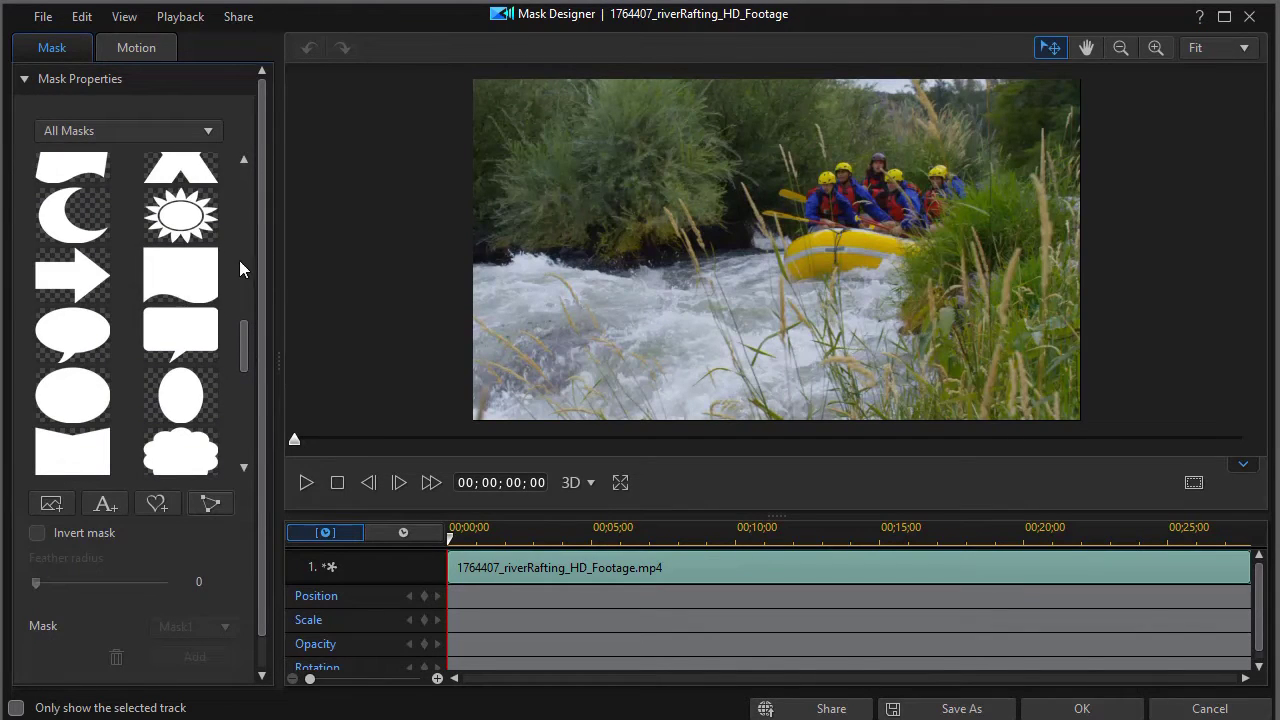
scroll(230, 325, up, 3)
drag(243, 329, 243, 190)
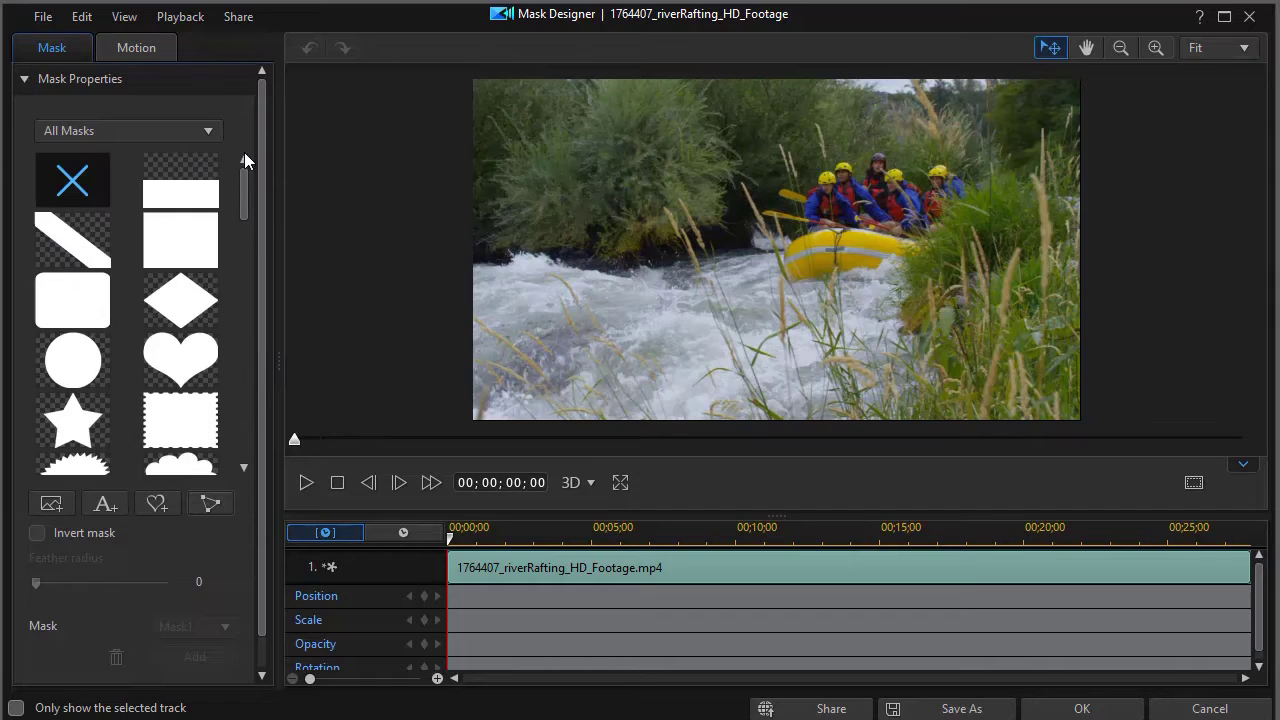
click(75, 237)
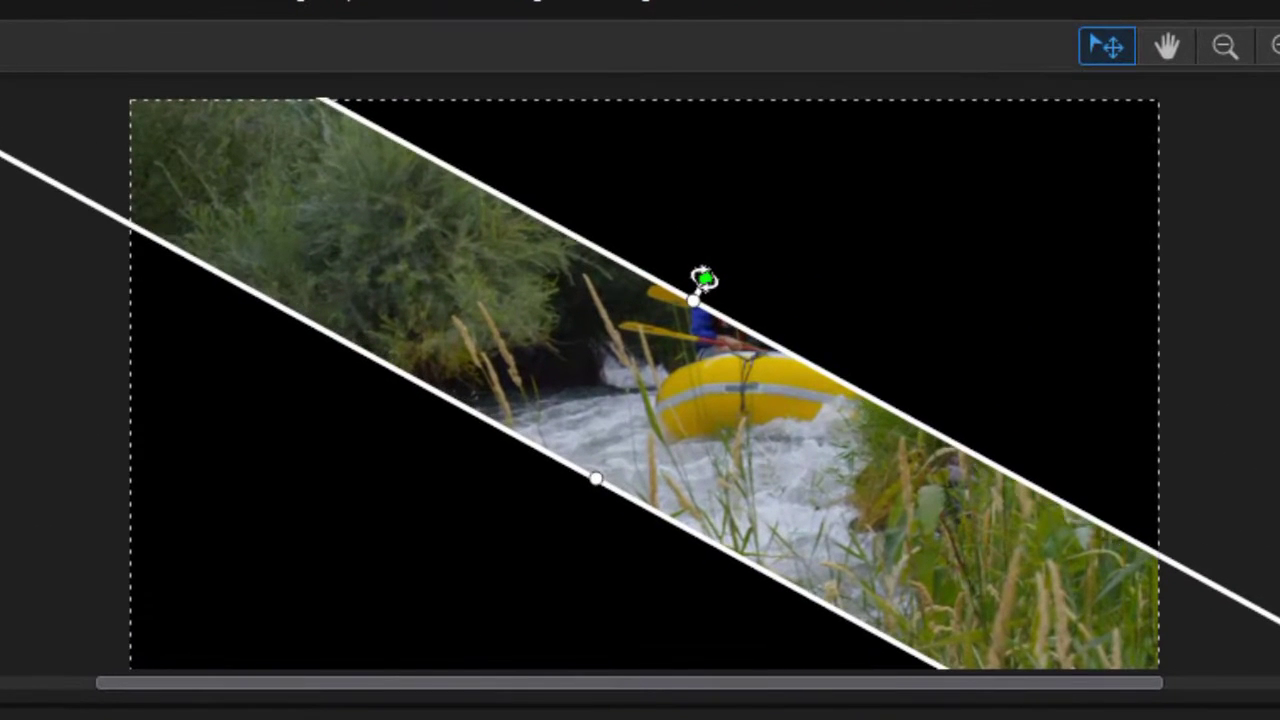
Step: Rotate the band upward, widen it, and move it up-left over the raft and rafters
drag(704, 279, 600, 277)
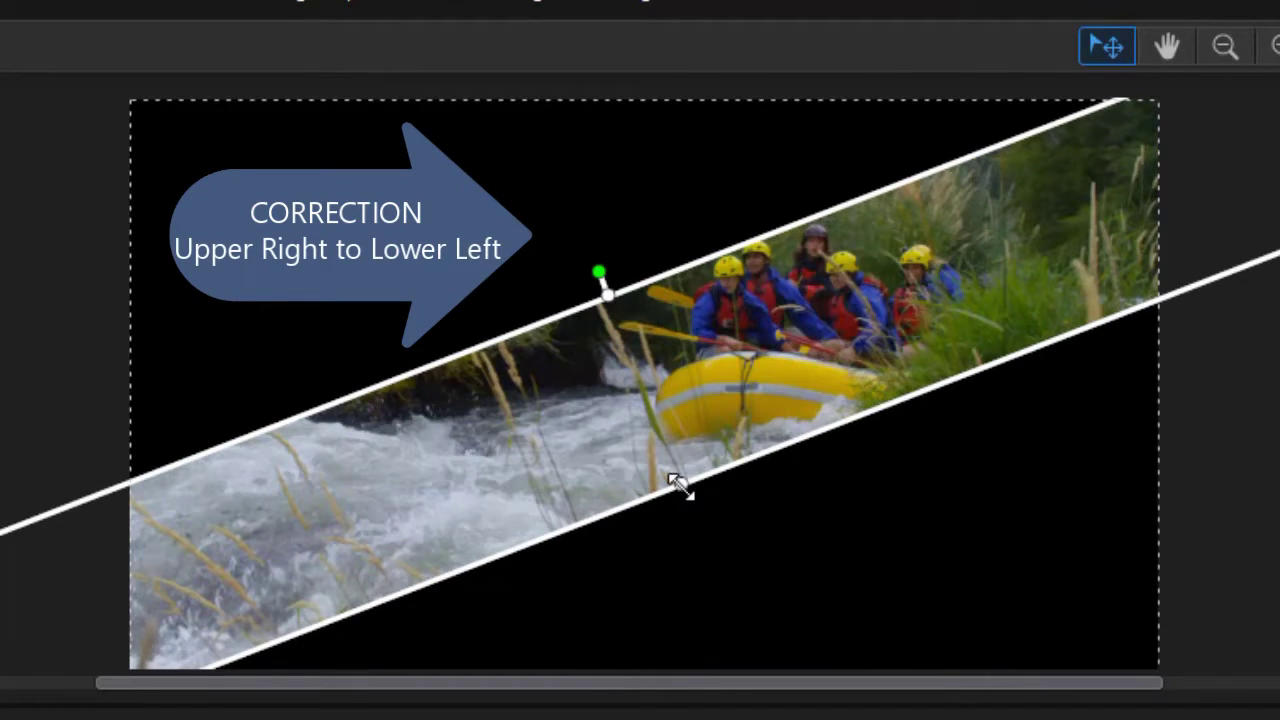
drag(678, 484, 689, 534)
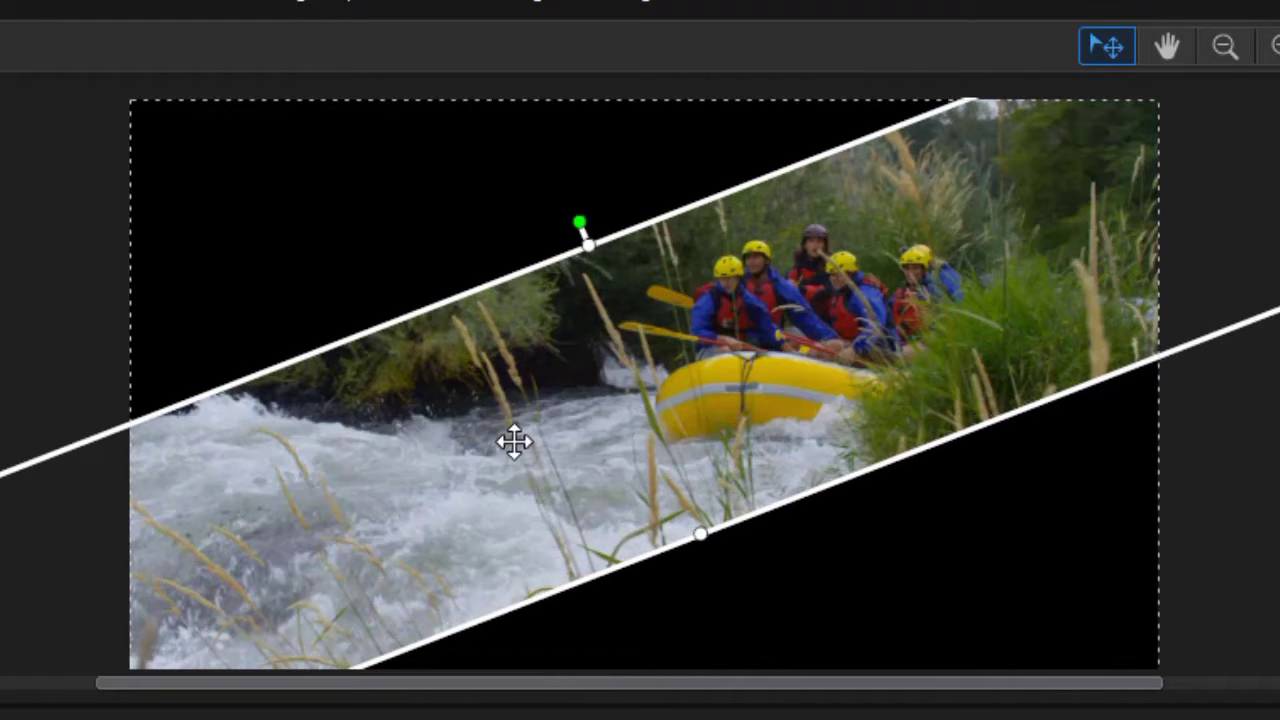
drag(514, 442, 483, 429)
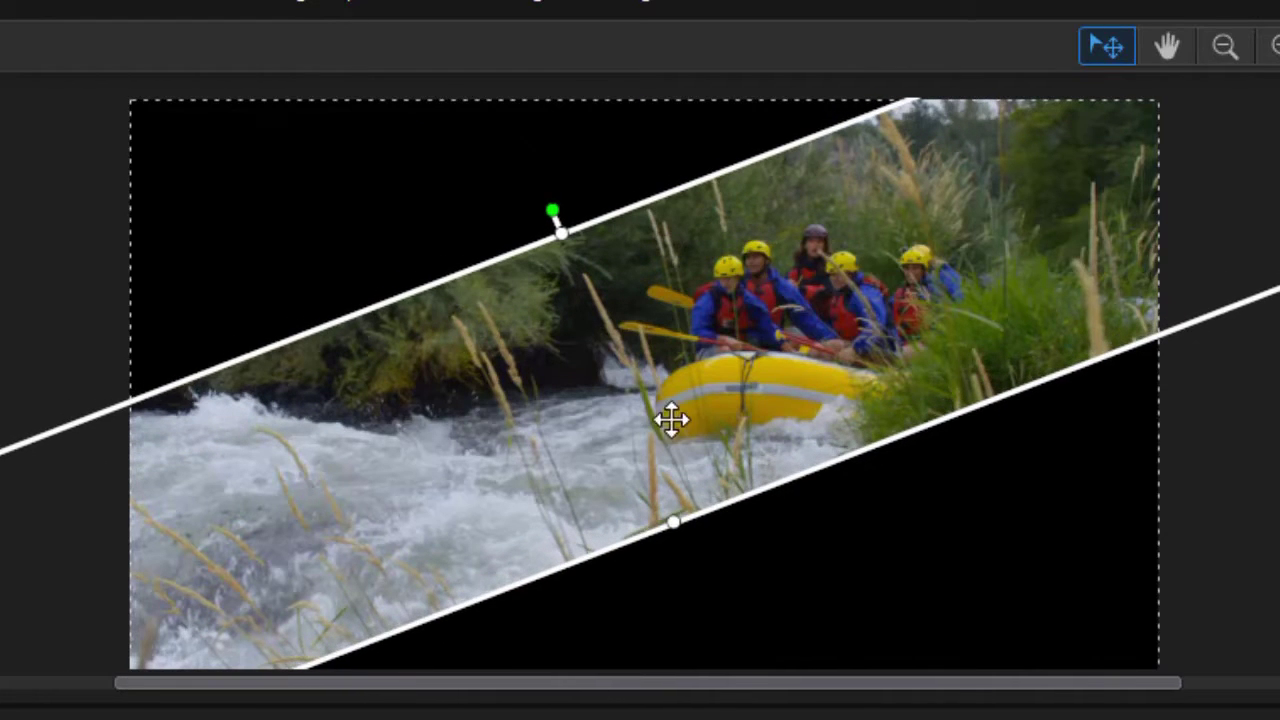
drag(552, 210, 565, 206)
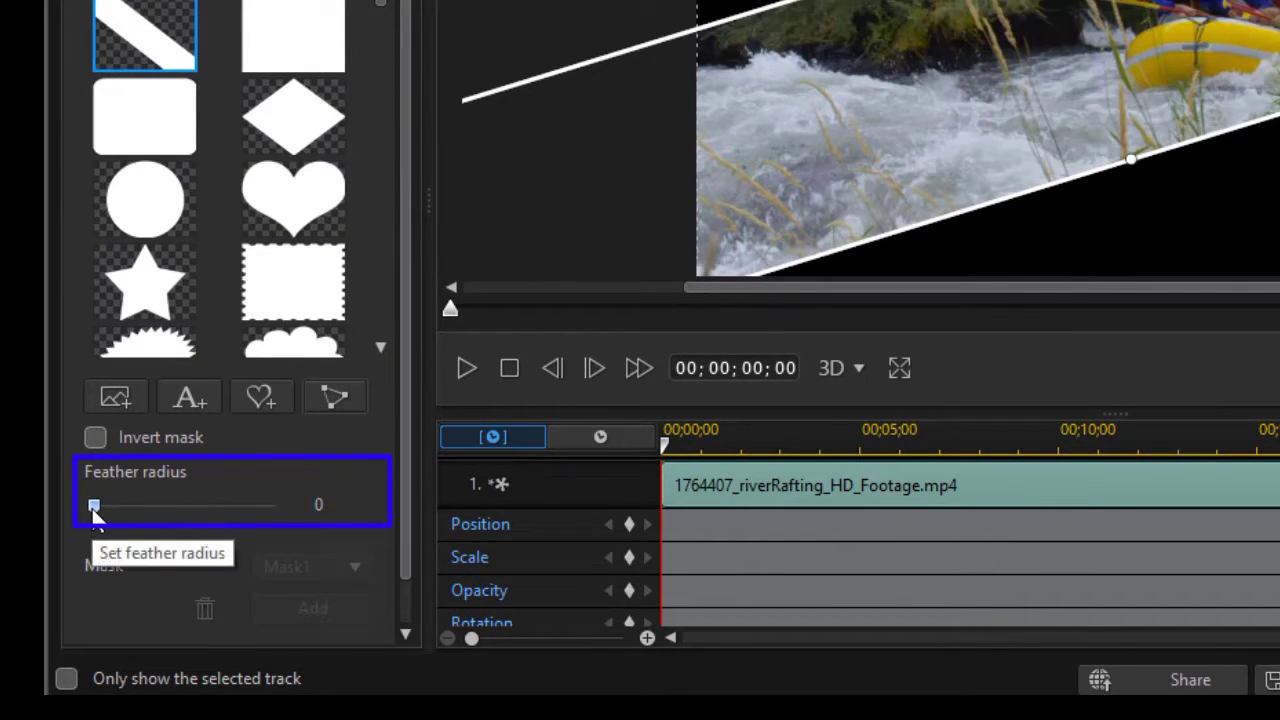
Step: Soften the band mask's edges with a feather radius of about 8
drag(91, 506, 112, 508)
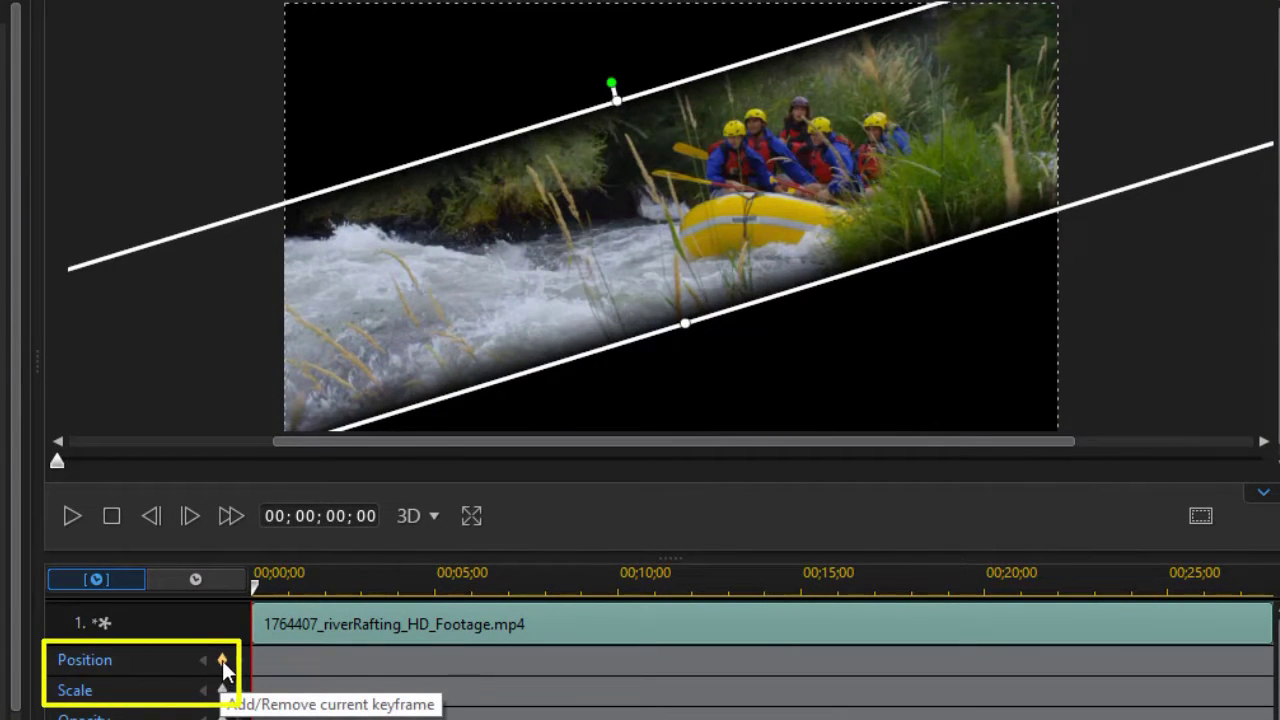
Step: Set starting Position and Scale keyframes, then shift the band down at about 2 seconds
click(222, 660)
click(222, 690)
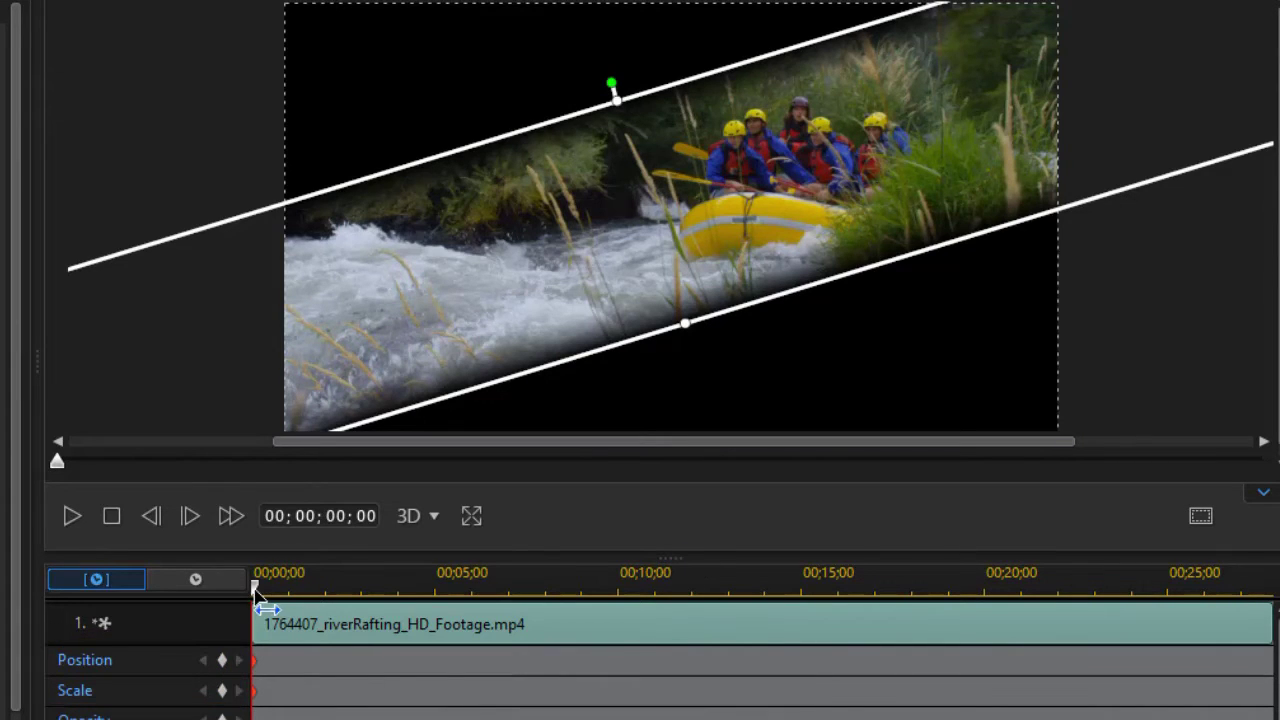
drag(256, 590, 295, 601)
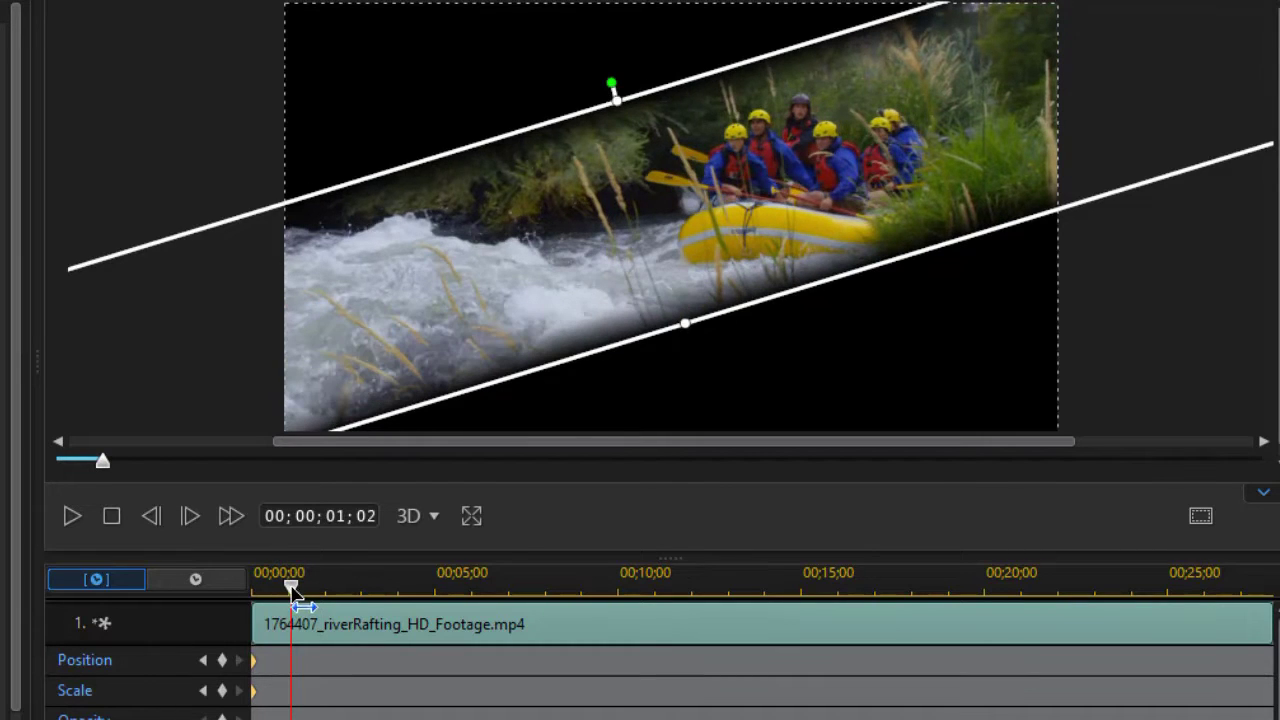
drag(296, 594, 331, 590)
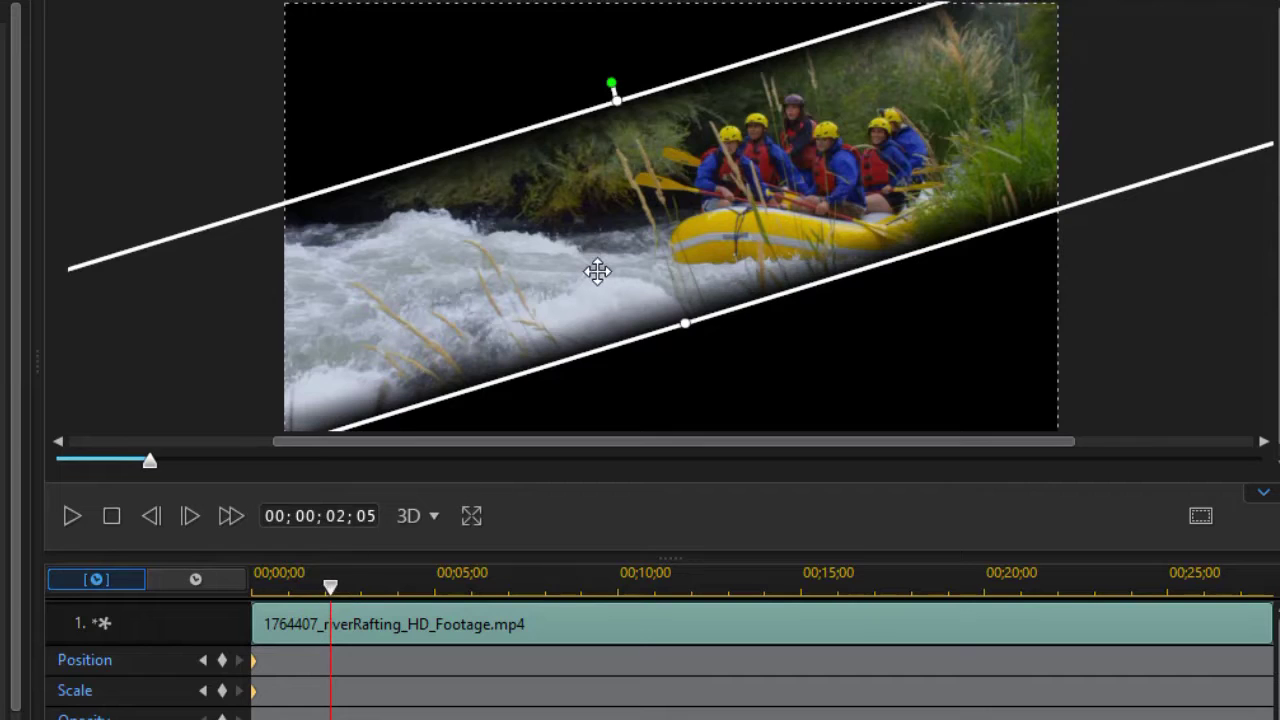
drag(594, 273, 593, 281)
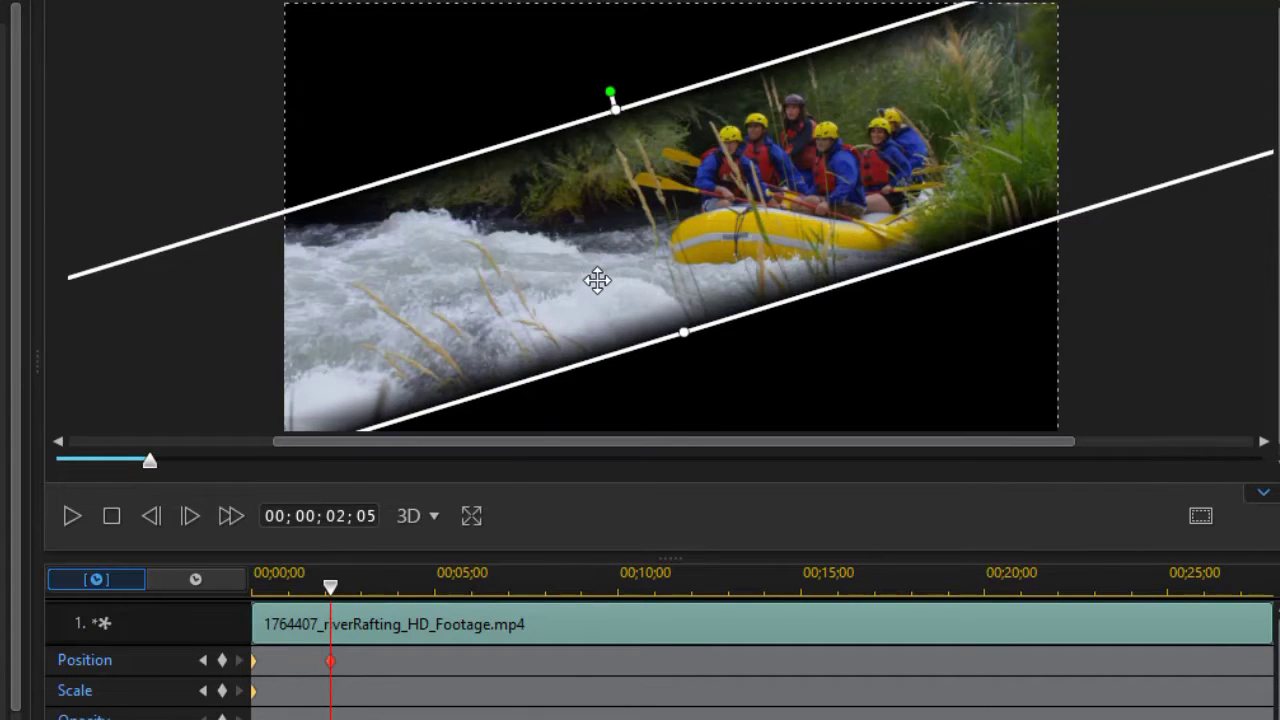
Step: Add a Position keyframe at about 3 seconds and nudge the band left at 4 seconds
drag(335, 592, 377, 572)
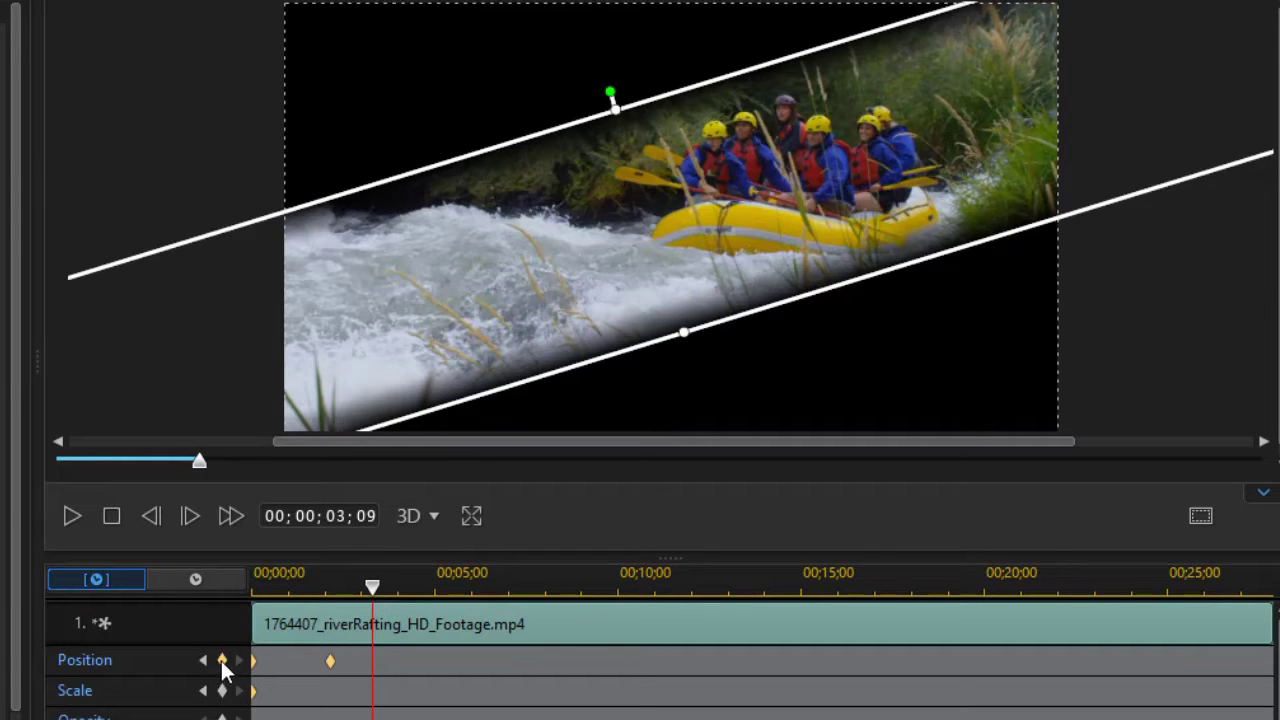
click(222, 660)
drag(374, 590, 414, 592)
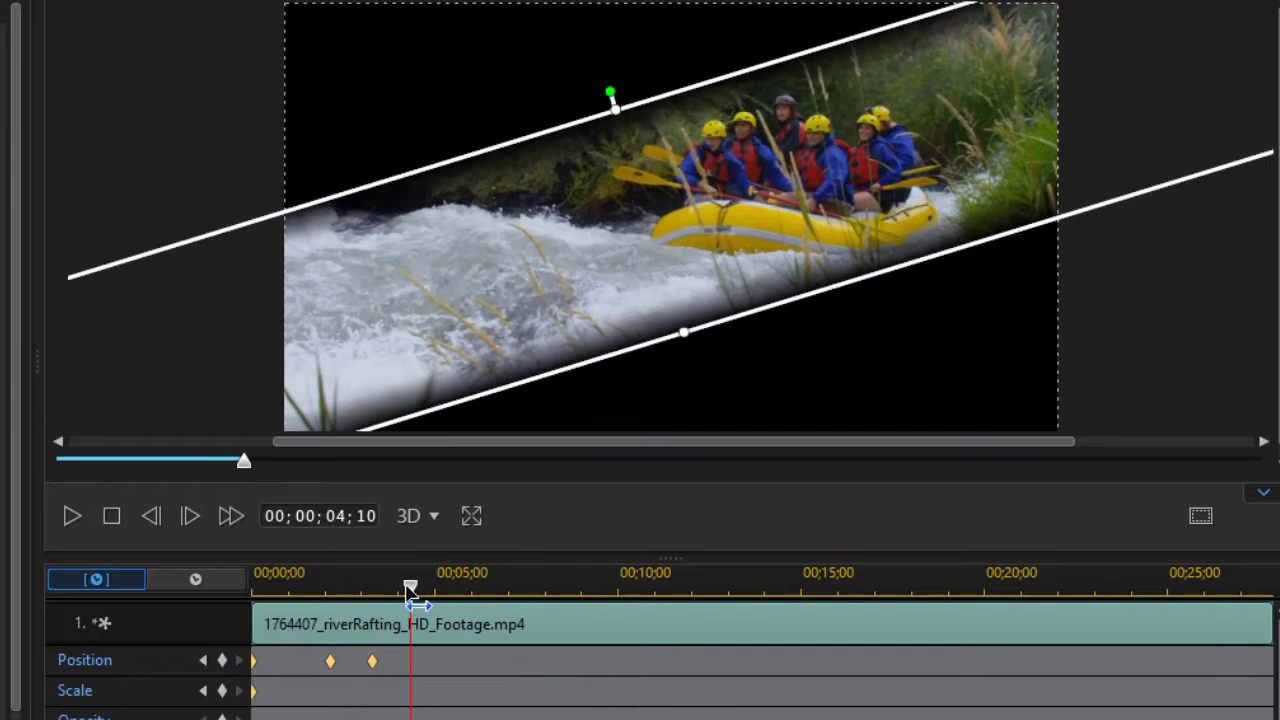
drag(537, 274, 523, 263)
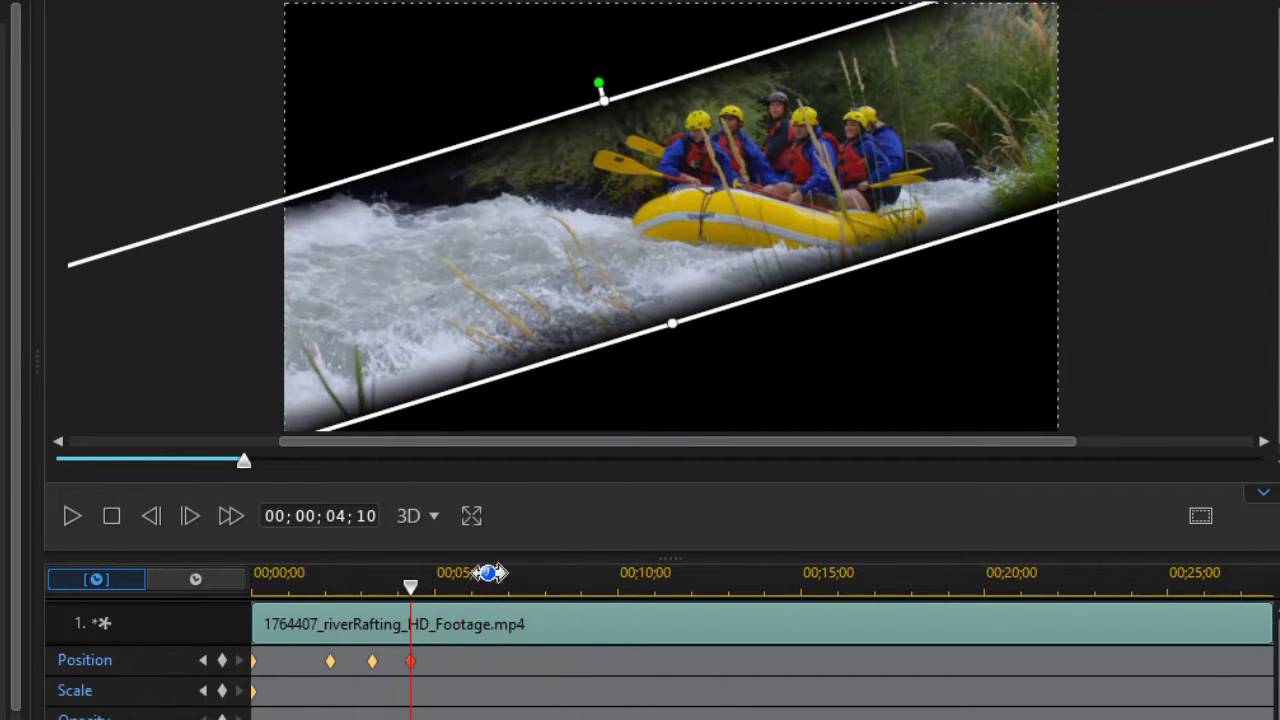
Step: At about 5 seconds and 06;23, widen the band and shift it up-left over the raft
drag(410, 592, 453, 588)
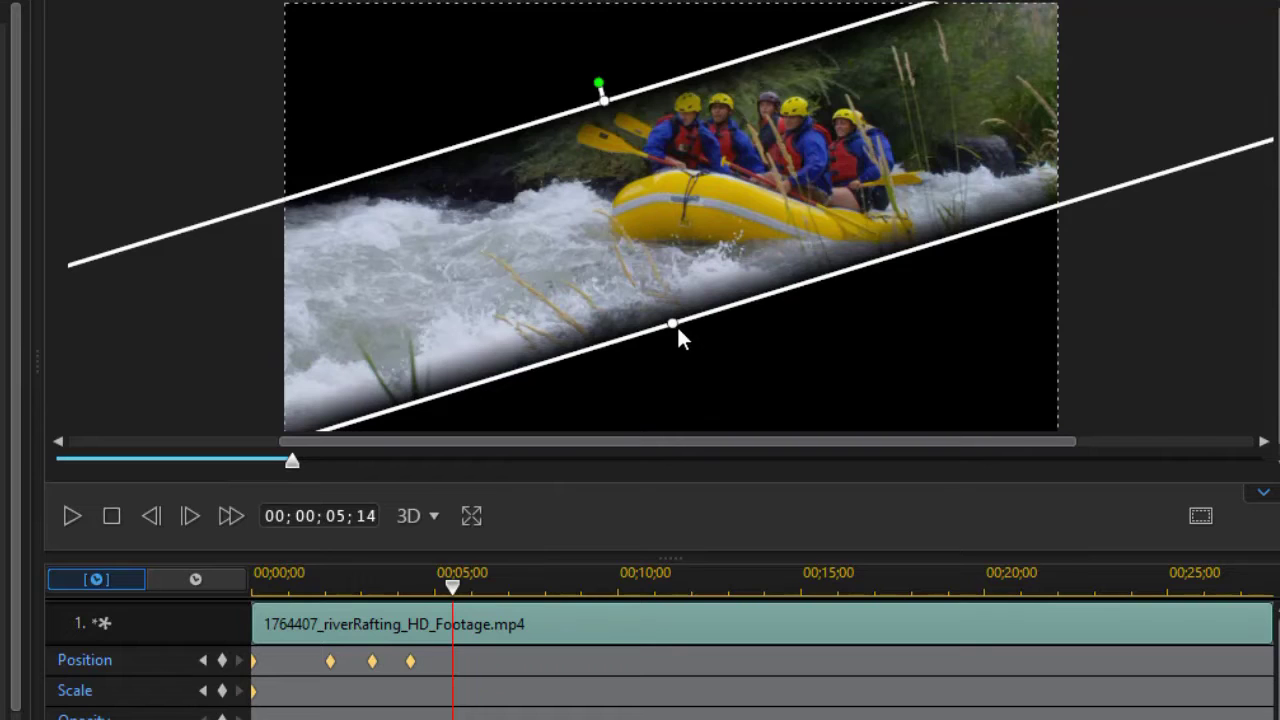
drag(670, 325, 675, 326)
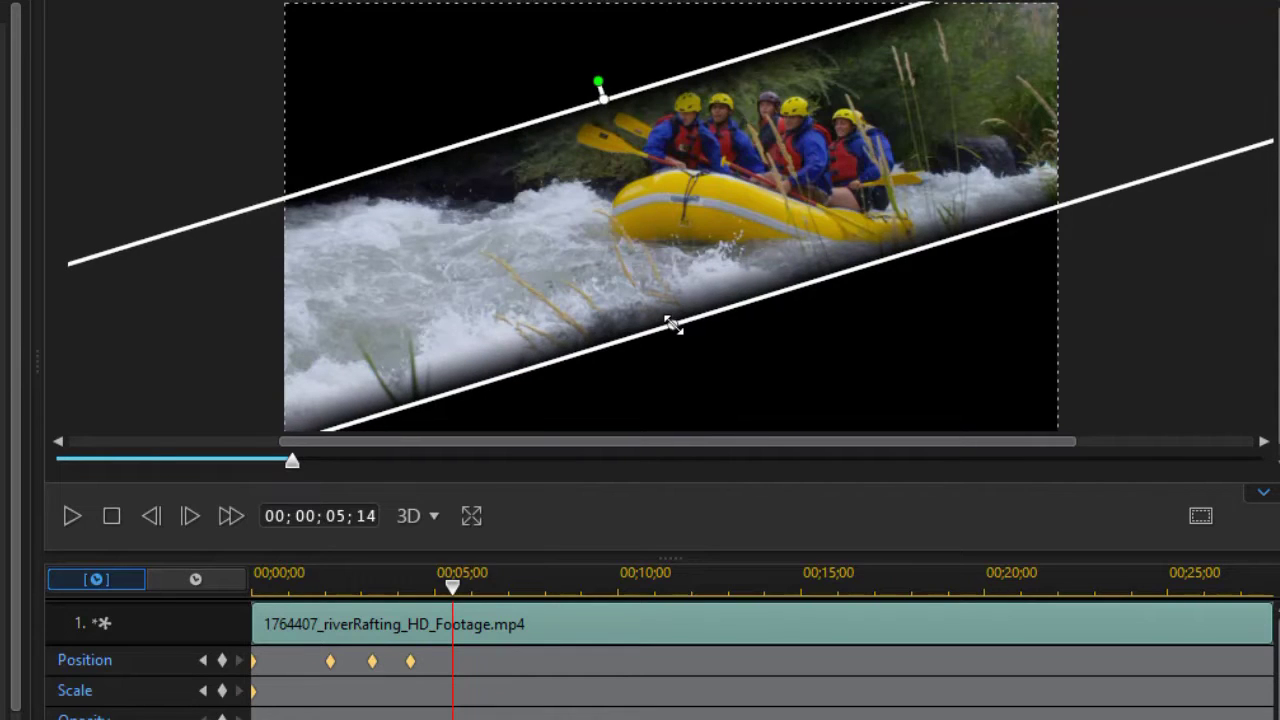
drag(673, 325, 677, 337)
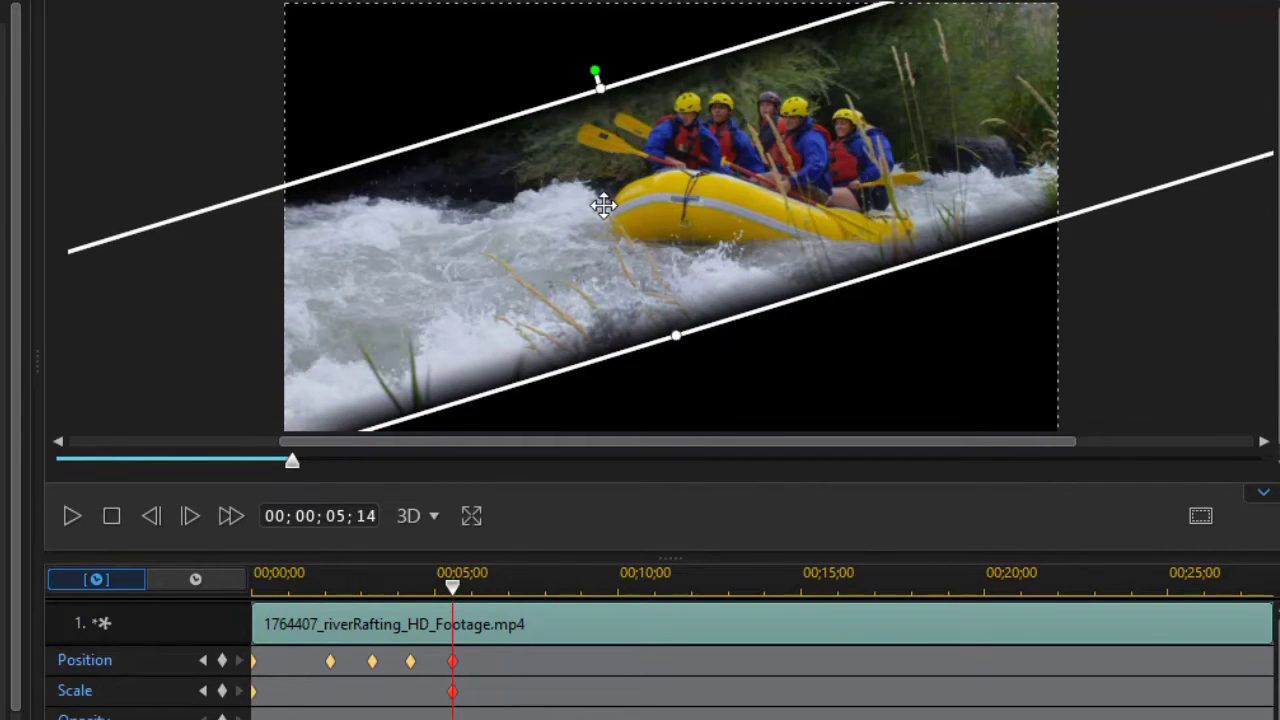
drag(597, 207, 598, 201)
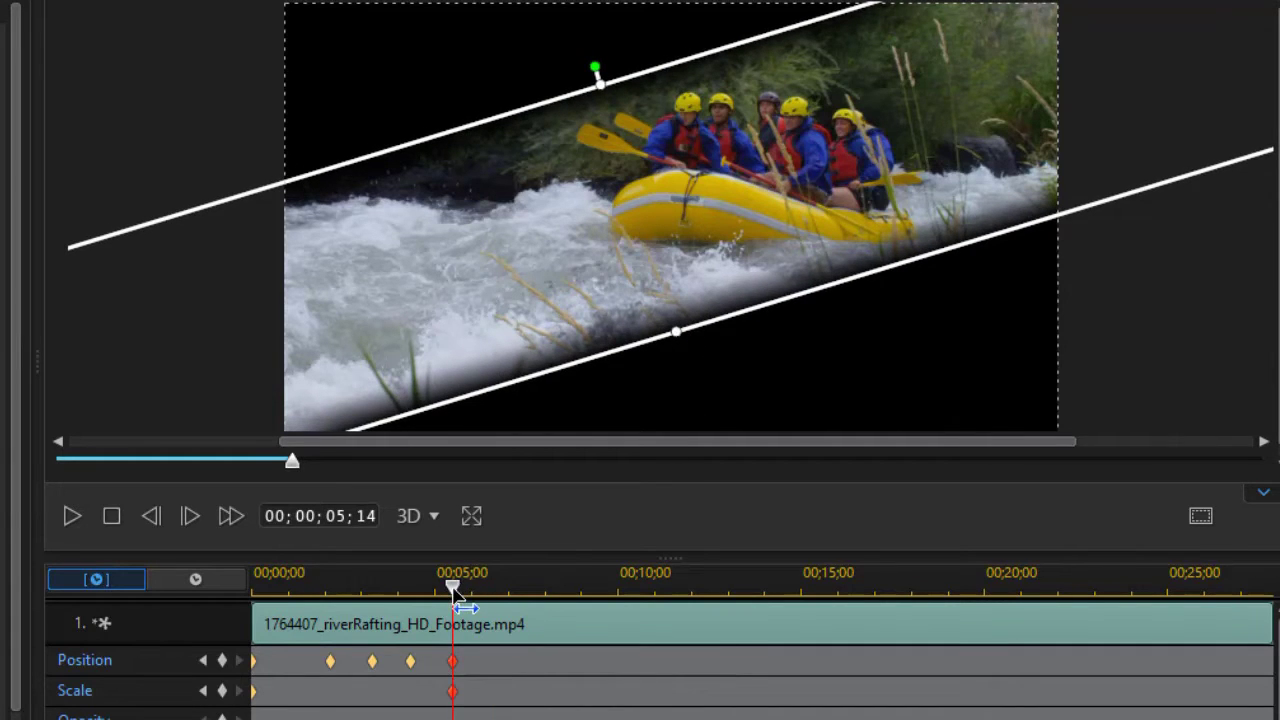
drag(453, 592, 500, 594)
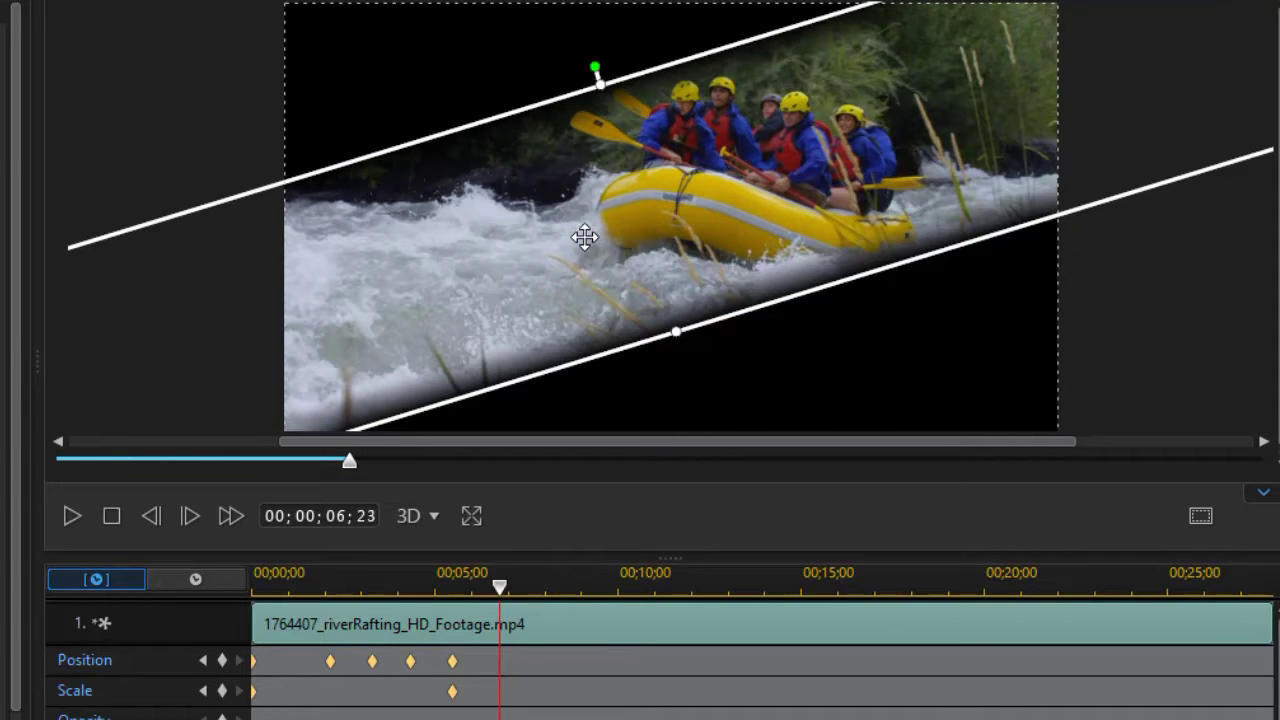
drag(584, 236, 582, 231)
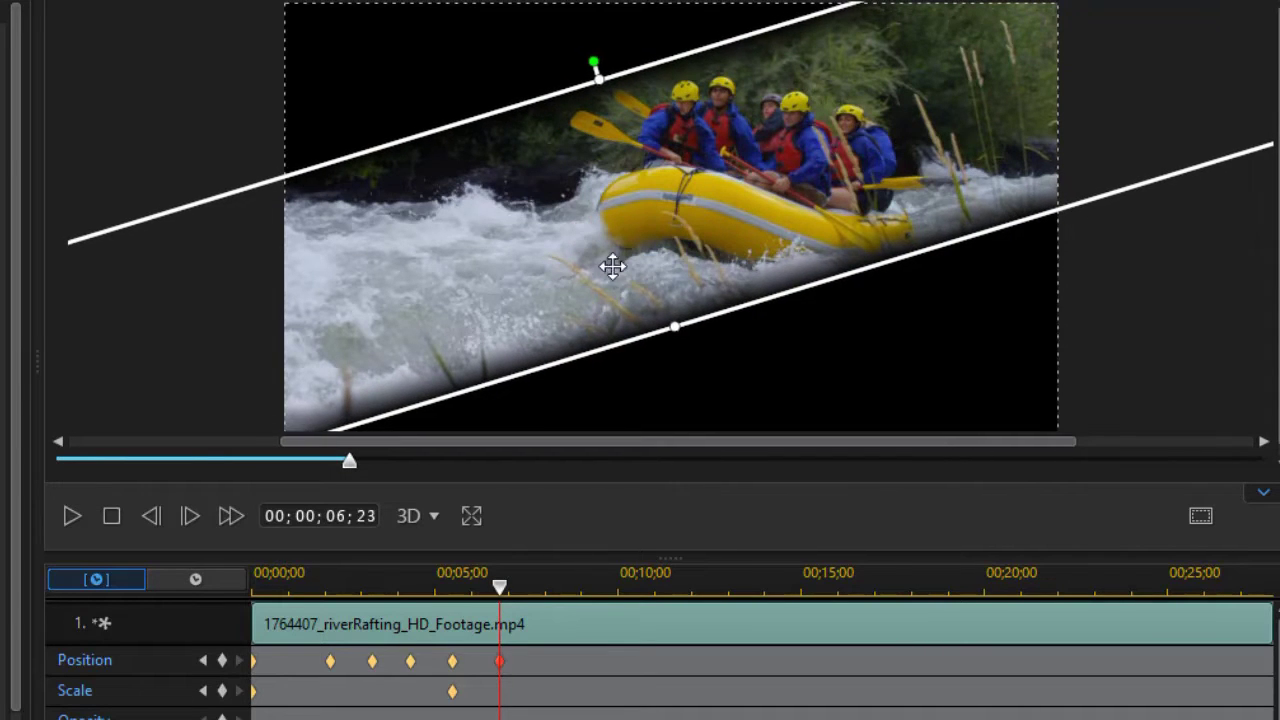
drag(673, 327, 678, 341)
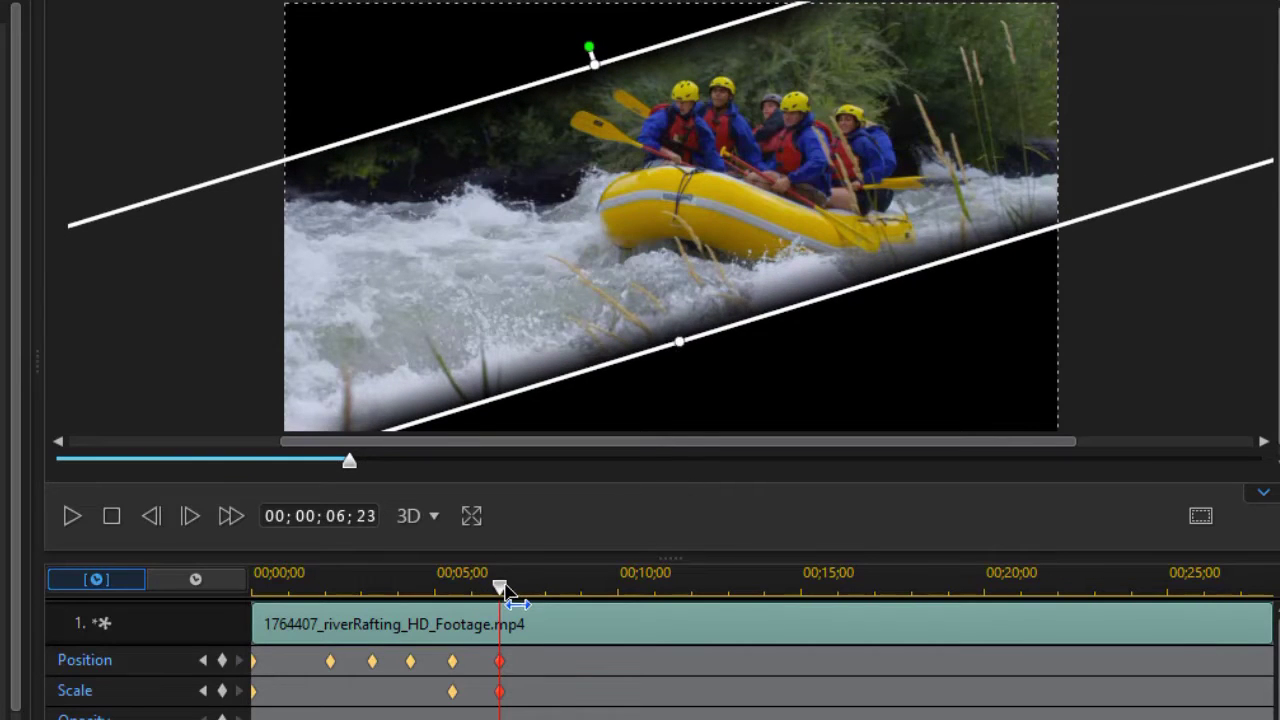
Step: Lower the band at 09;13 and widen it at 10;26 to keep the raft inside
drag(510, 592, 545, 586)
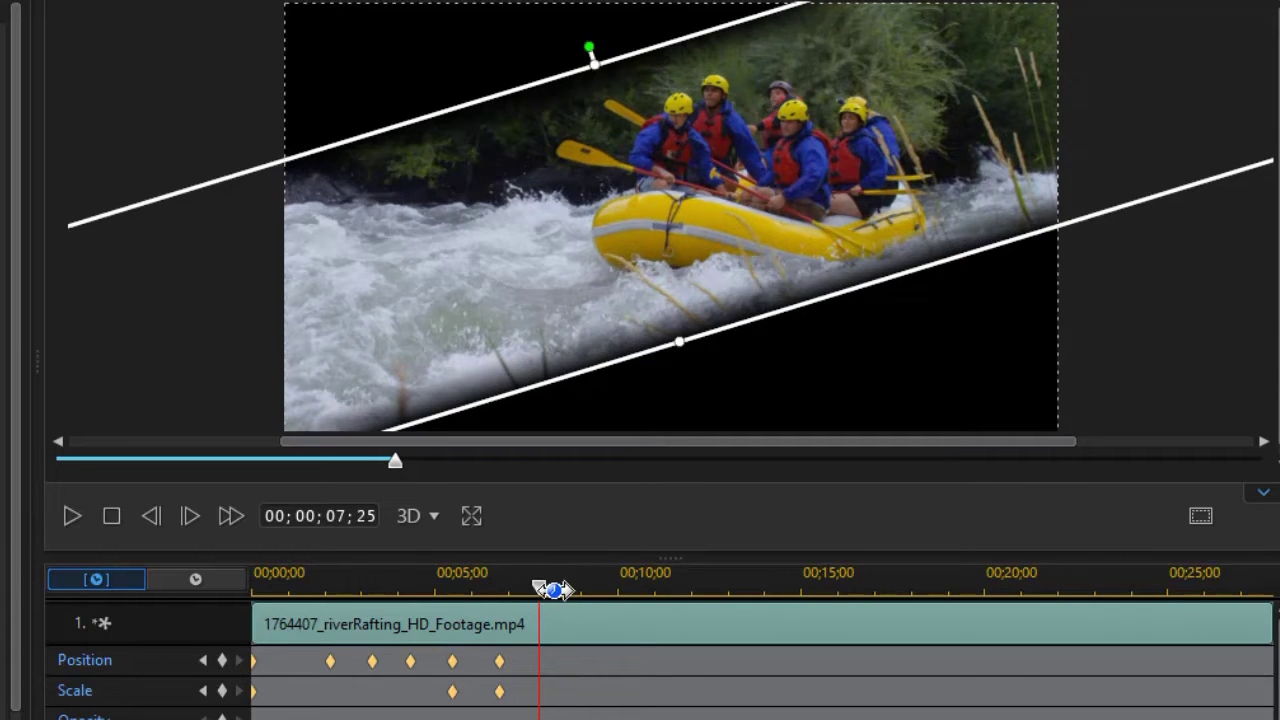
click(597, 588)
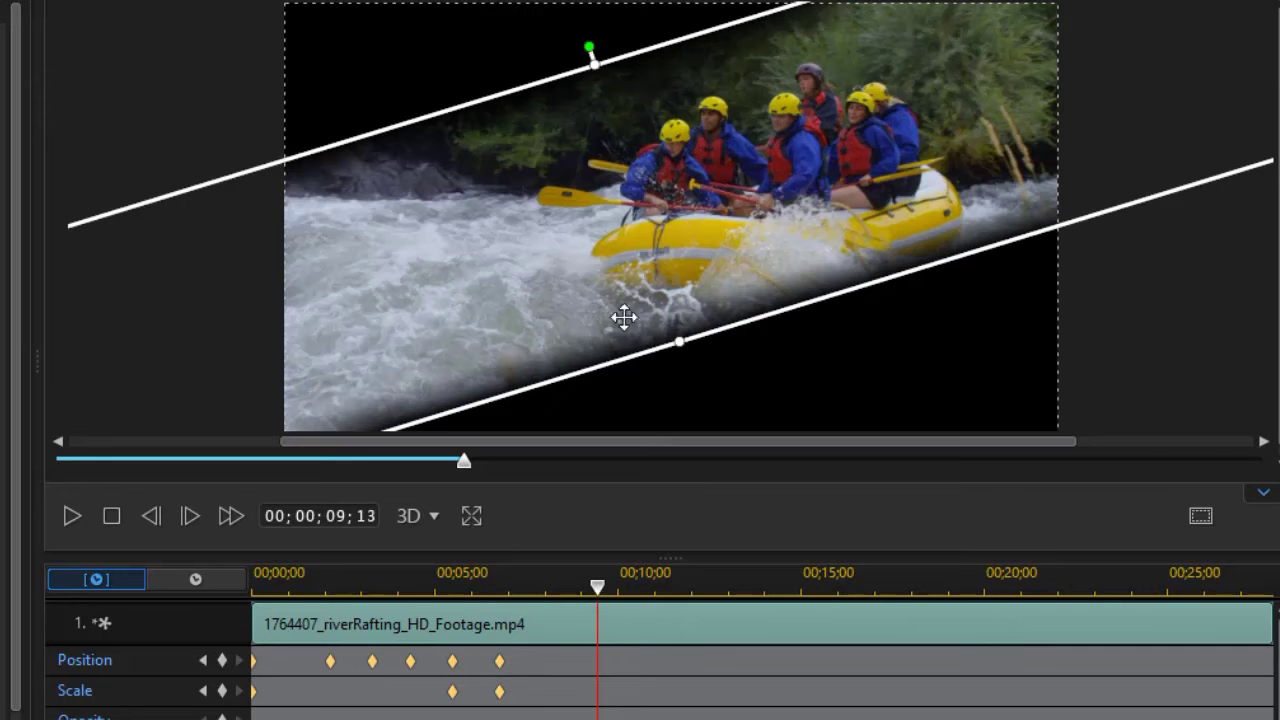
drag(594, 283, 615, 320)
drag(598, 590, 649, 592)
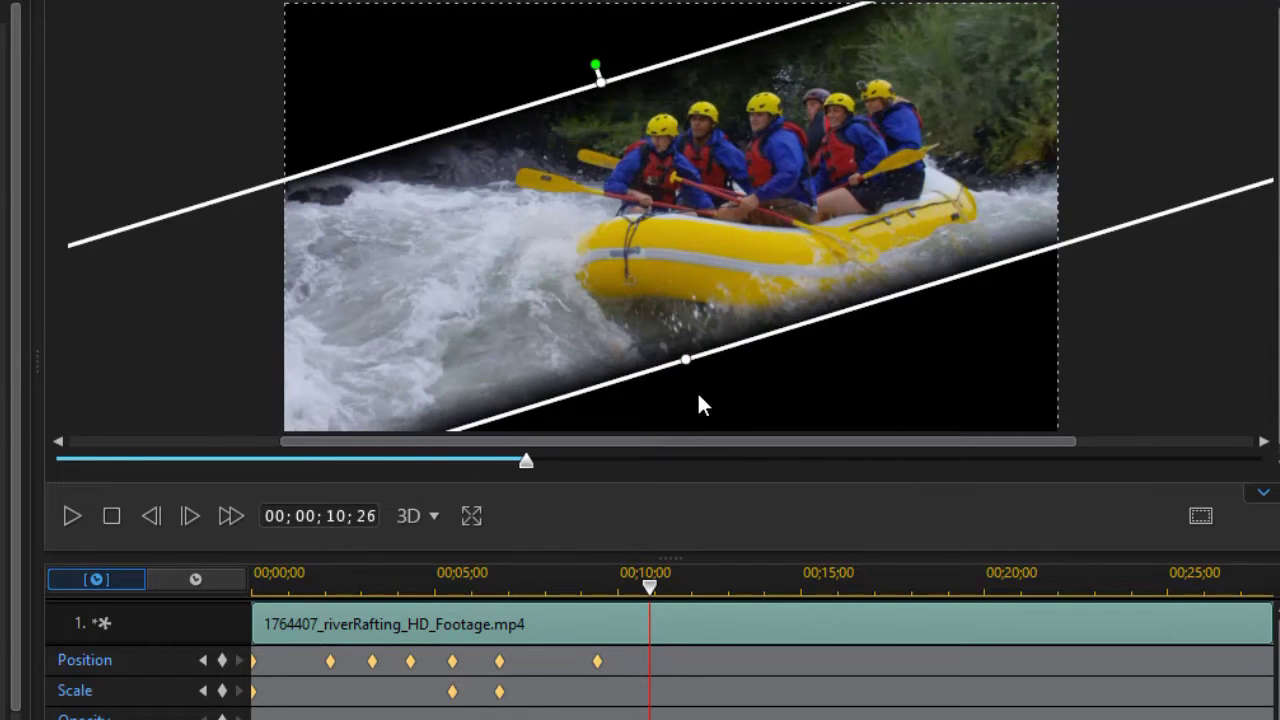
drag(688, 360, 690, 375)
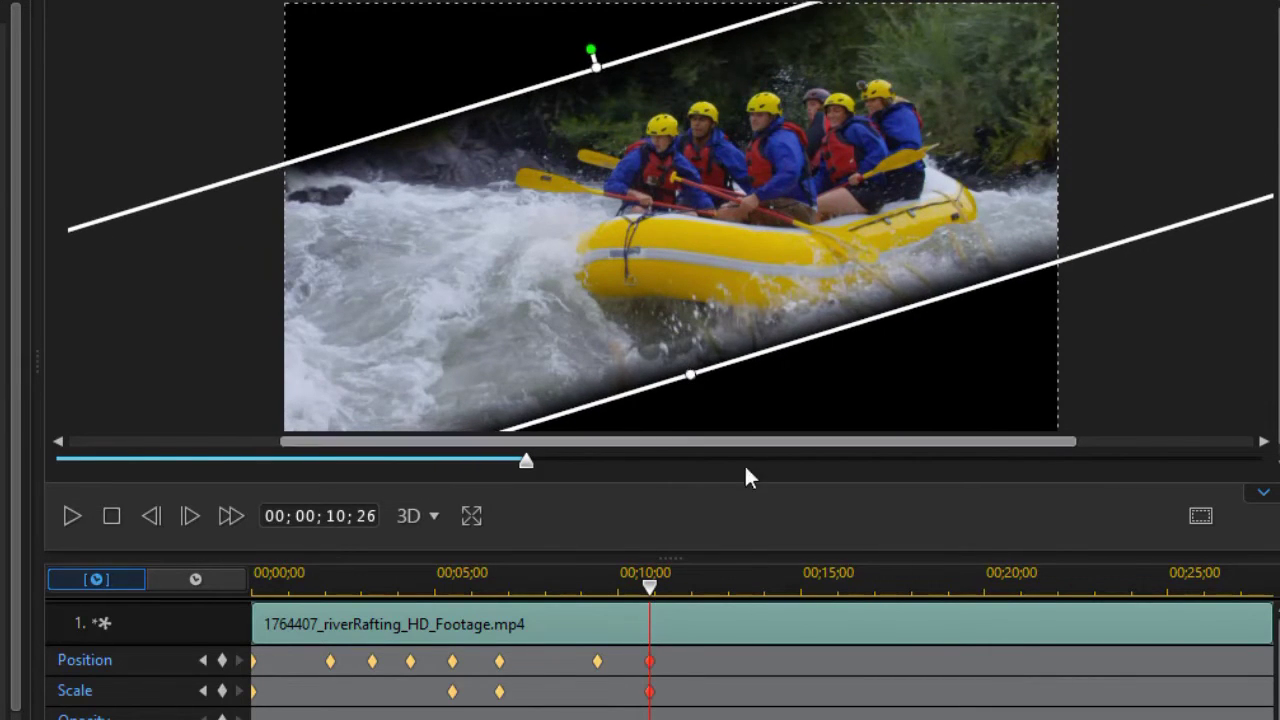
Step: Widen and lower the band at 12;26, then add a Position keyframe at 14;07
click(722, 588)
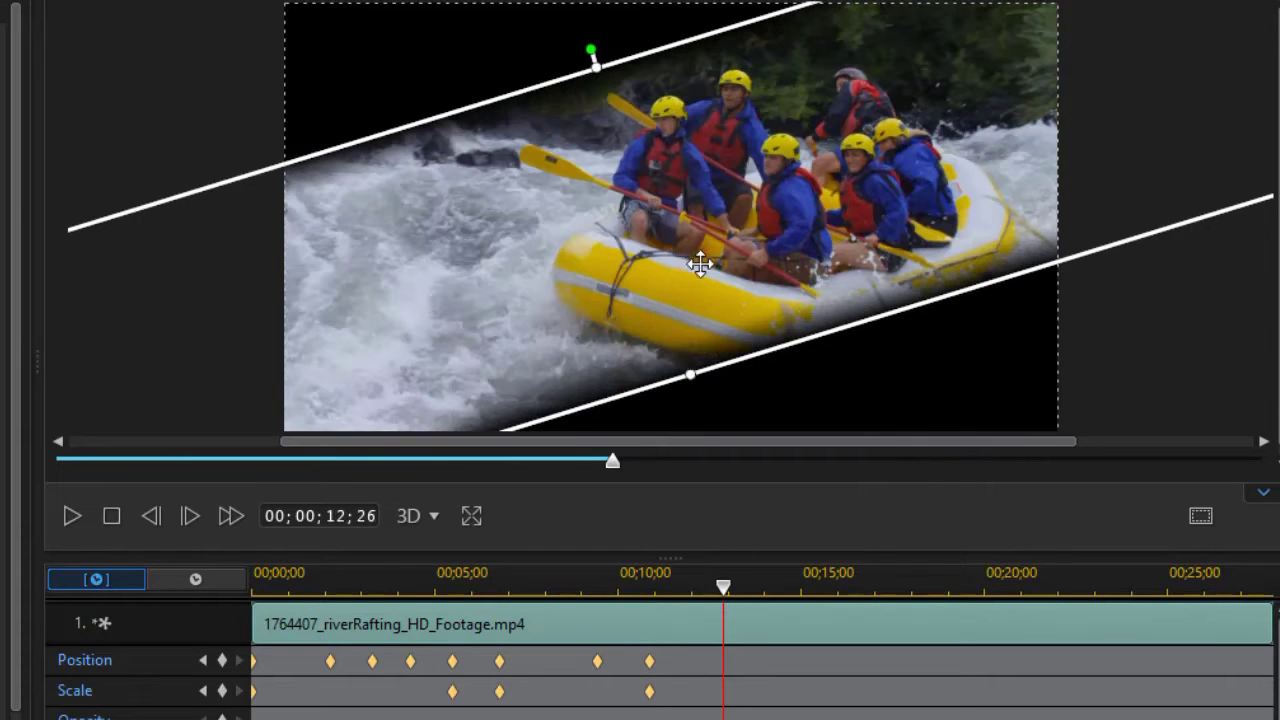
drag(689, 377, 699, 406)
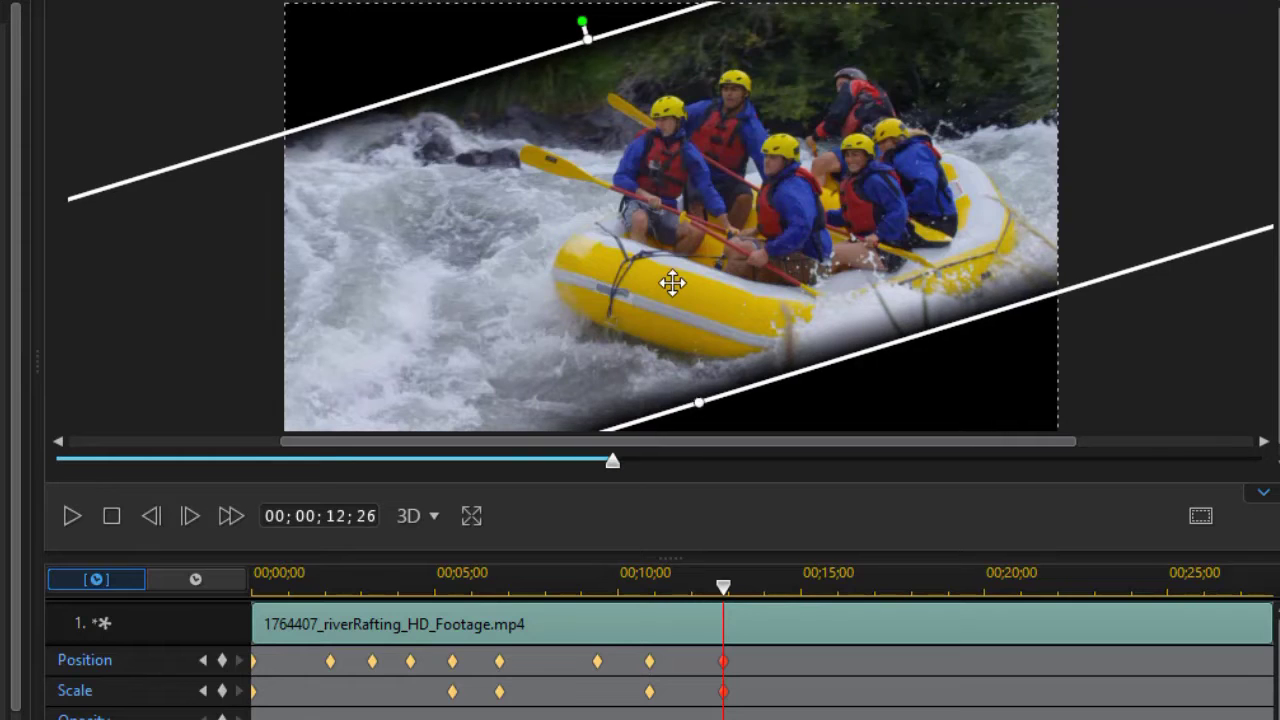
drag(671, 283, 679, 305)
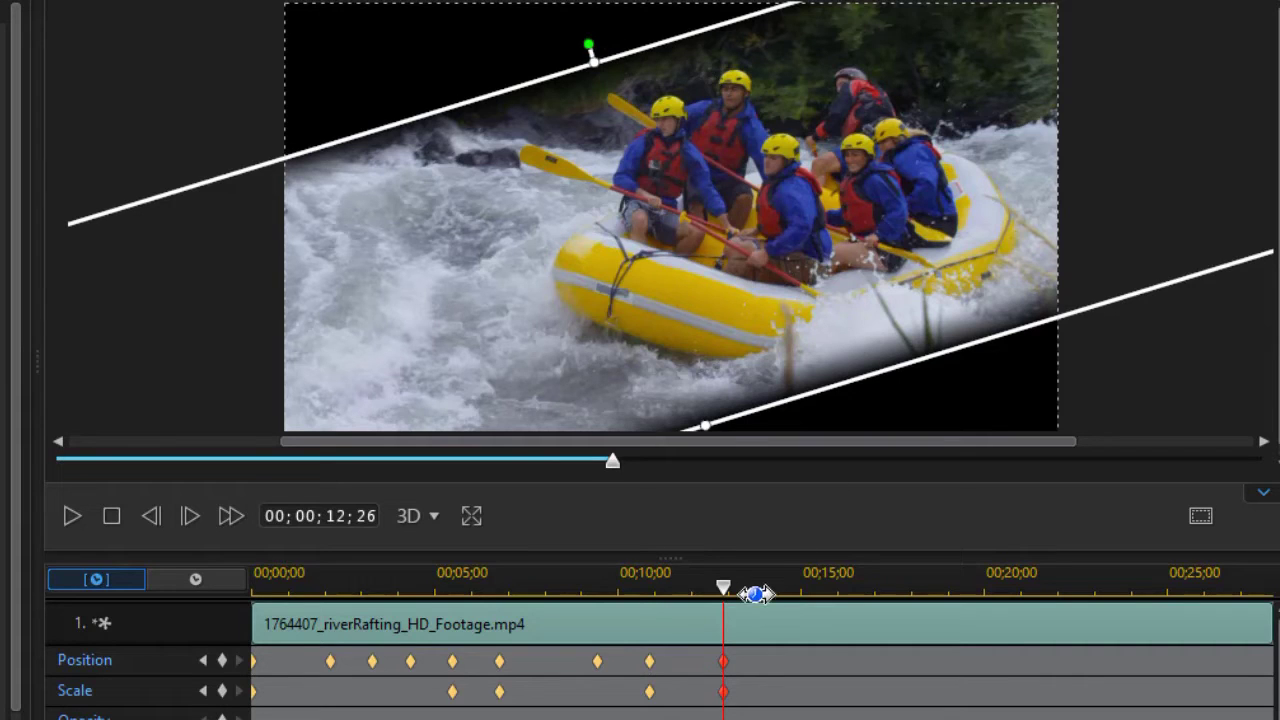
drag(731, 596, 788, 600)
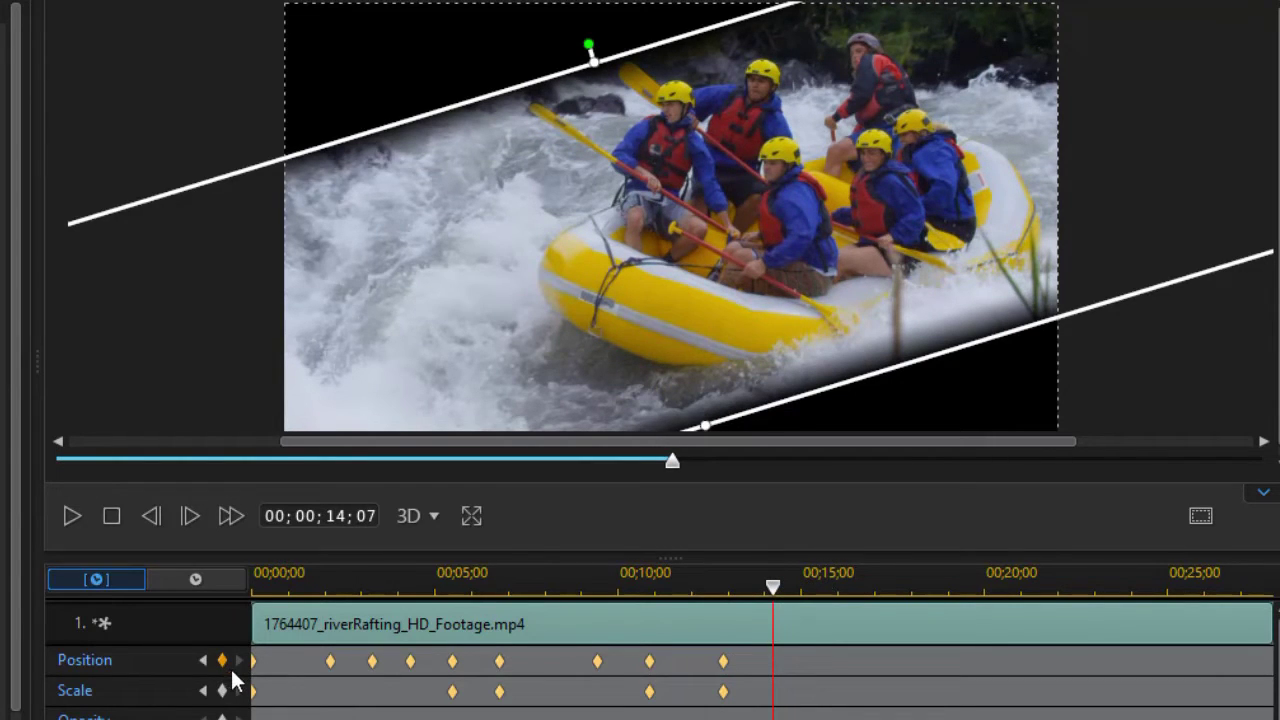
click(223, 661)
Step: Shift the band down at 16;01, then raise and widen it around the crew at 21;08
drag(782, 592, 844, 615)
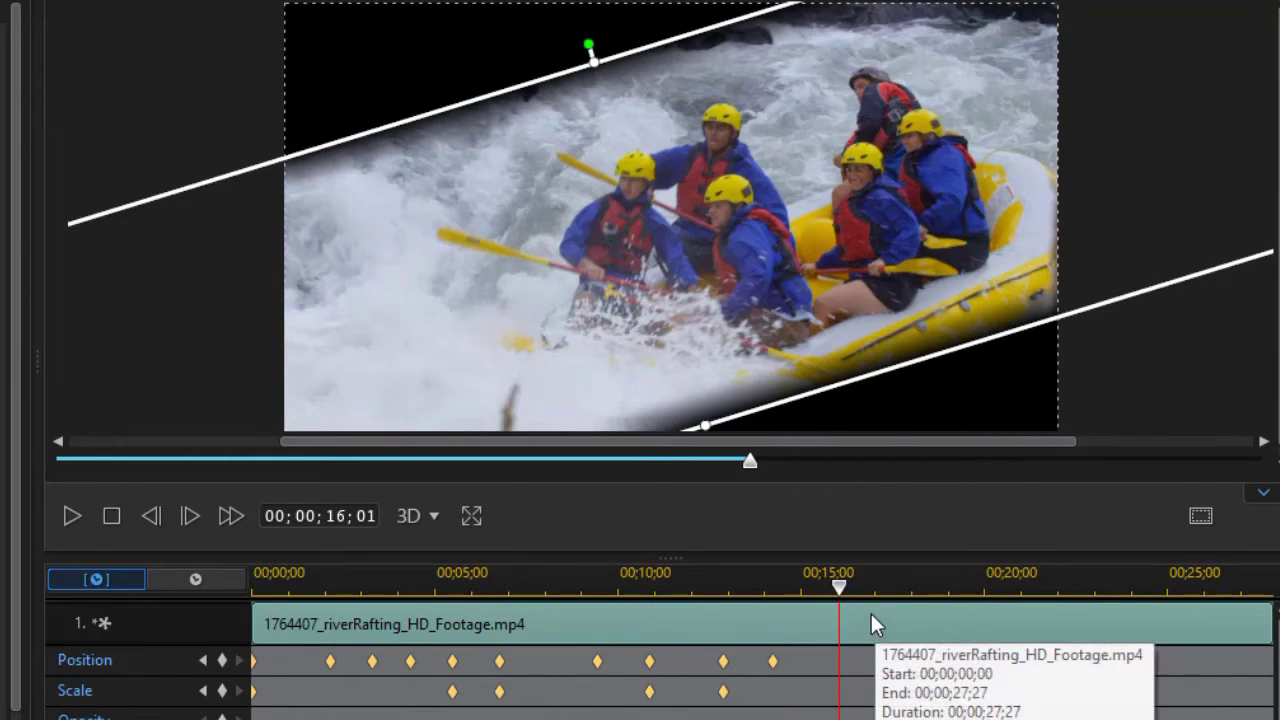
drag(690, 266, 688, 289)
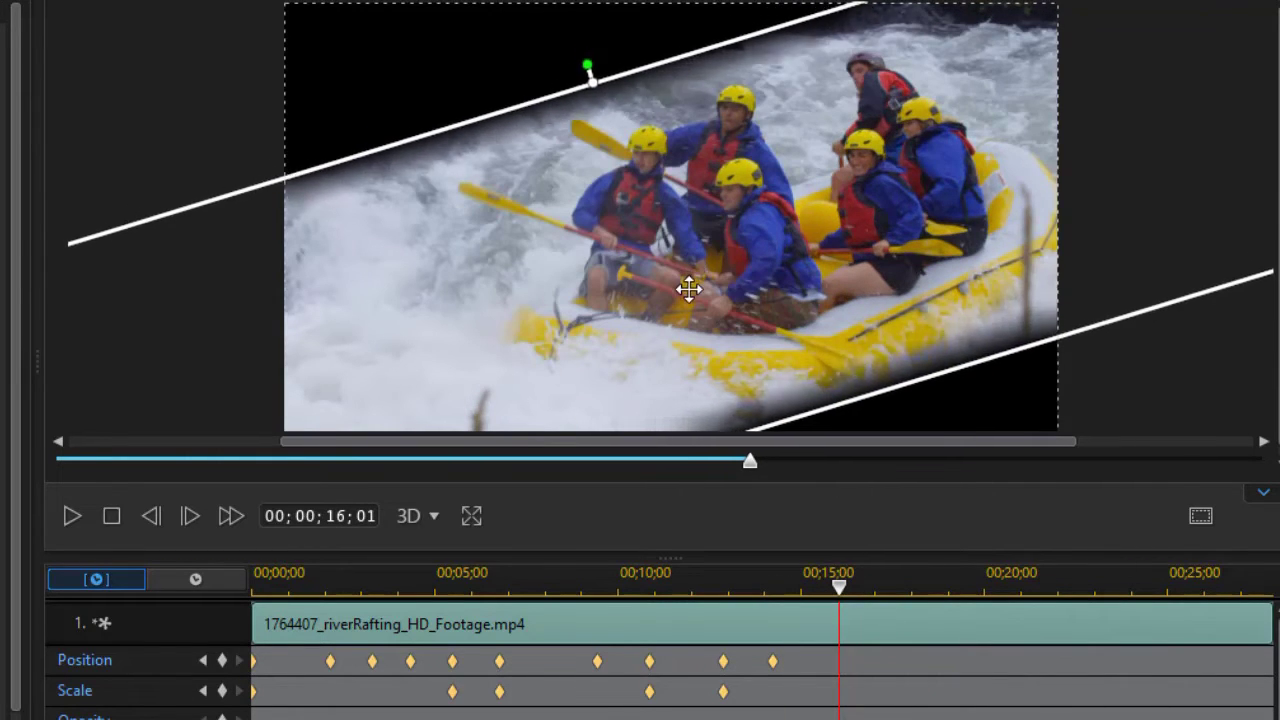
click(906, 588)
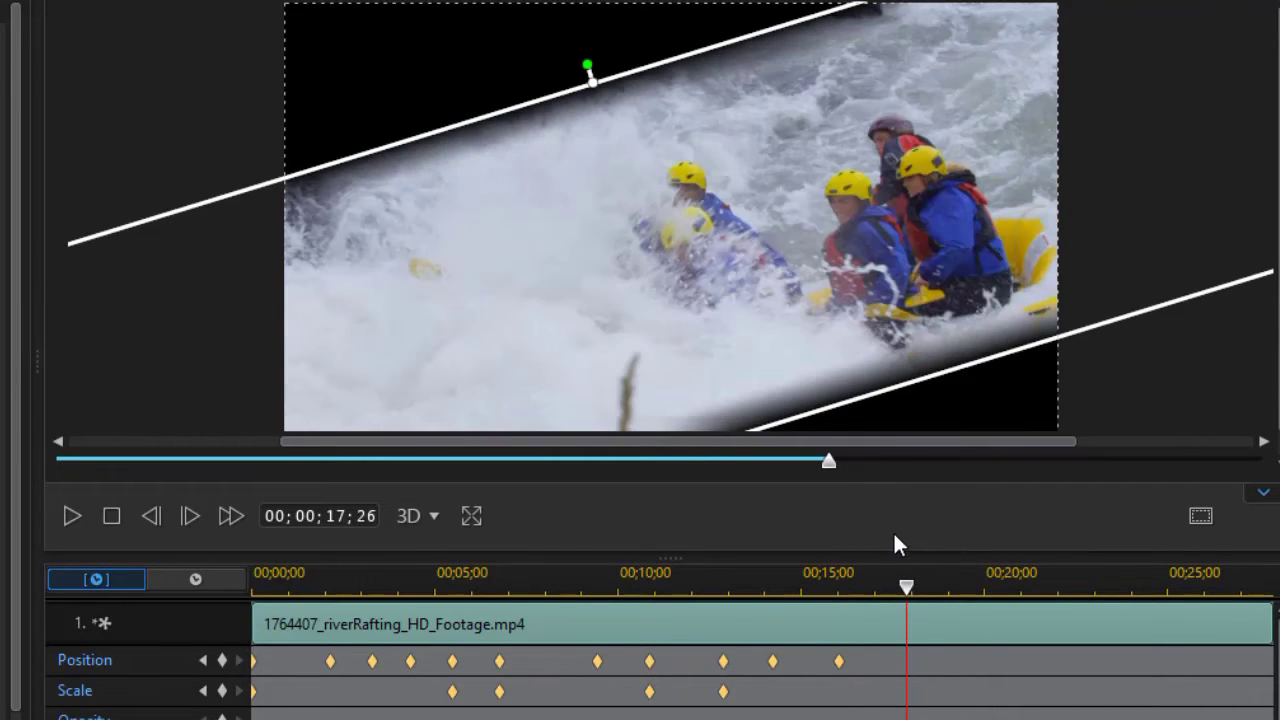
click(966, 588)
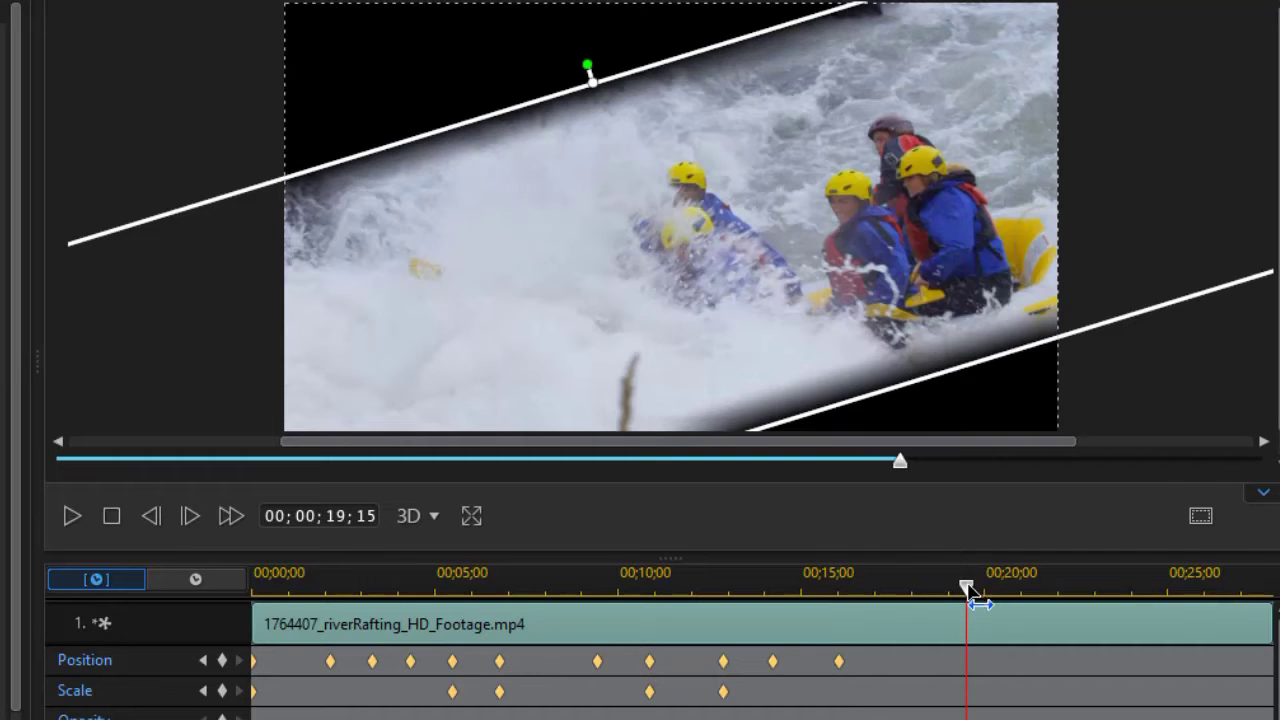
click(1031, 588)
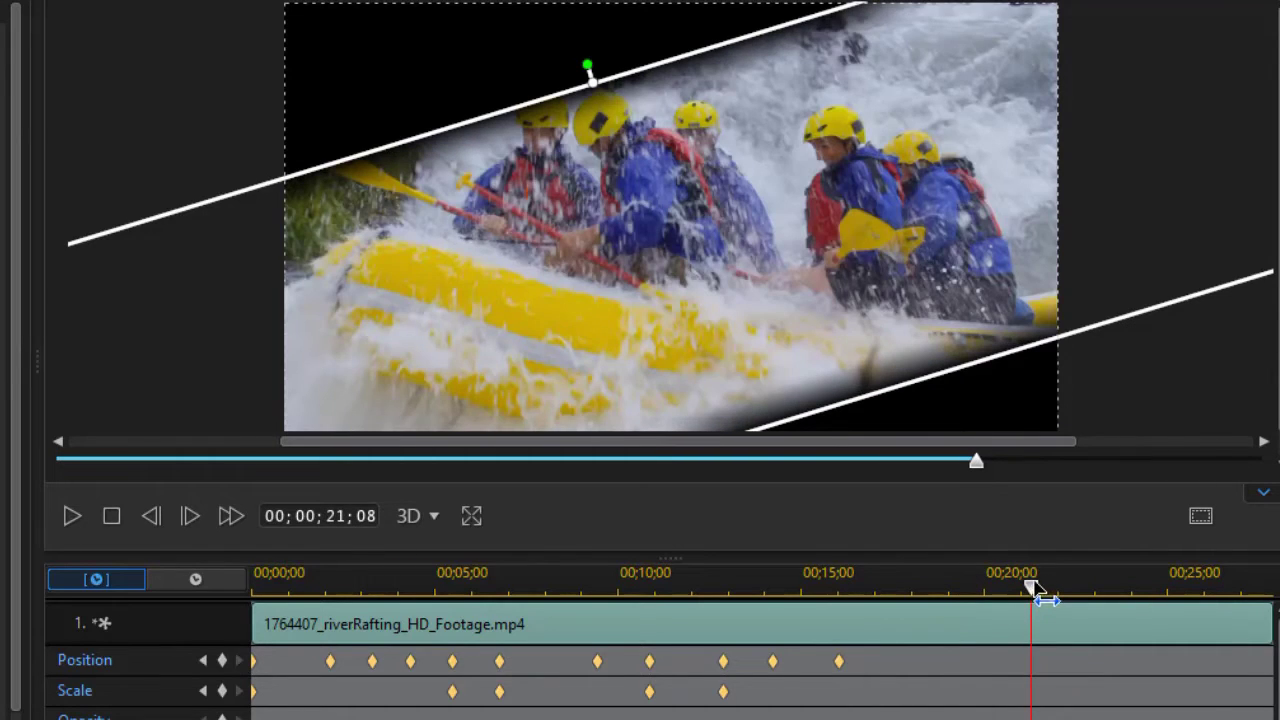
drag(729, 343, 708, 304)
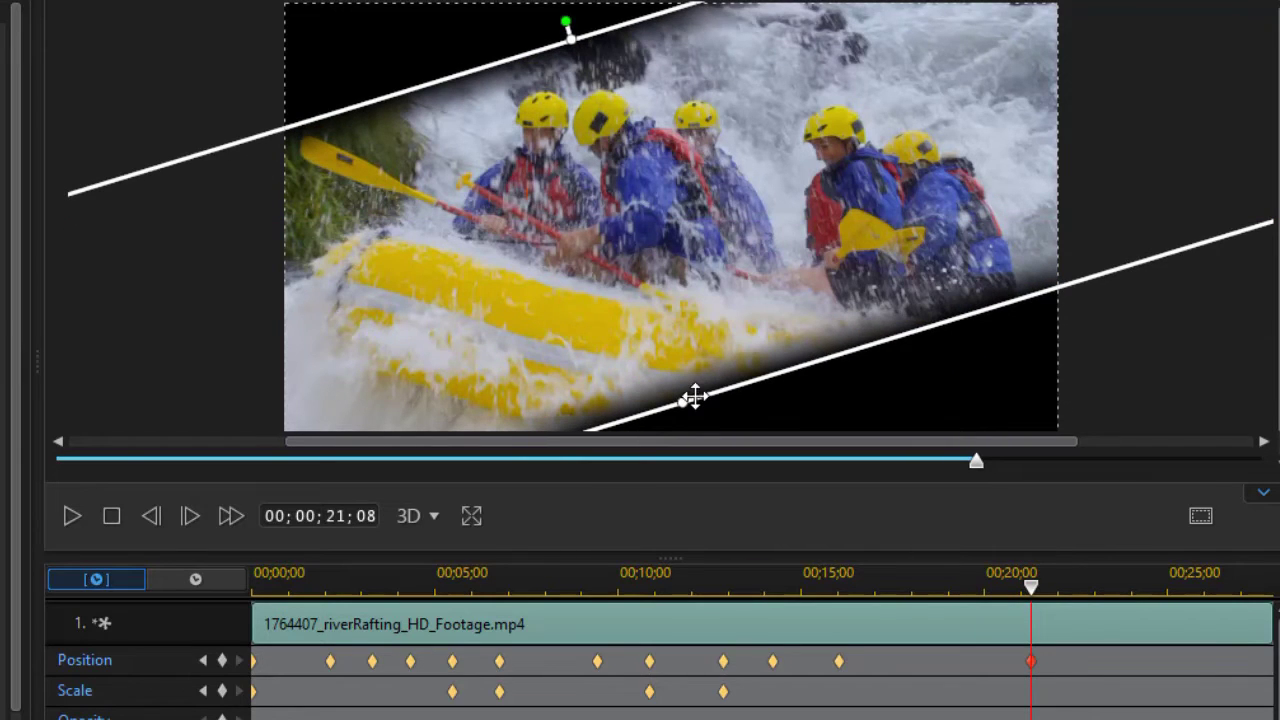
drag(685, 407, 705, 445)
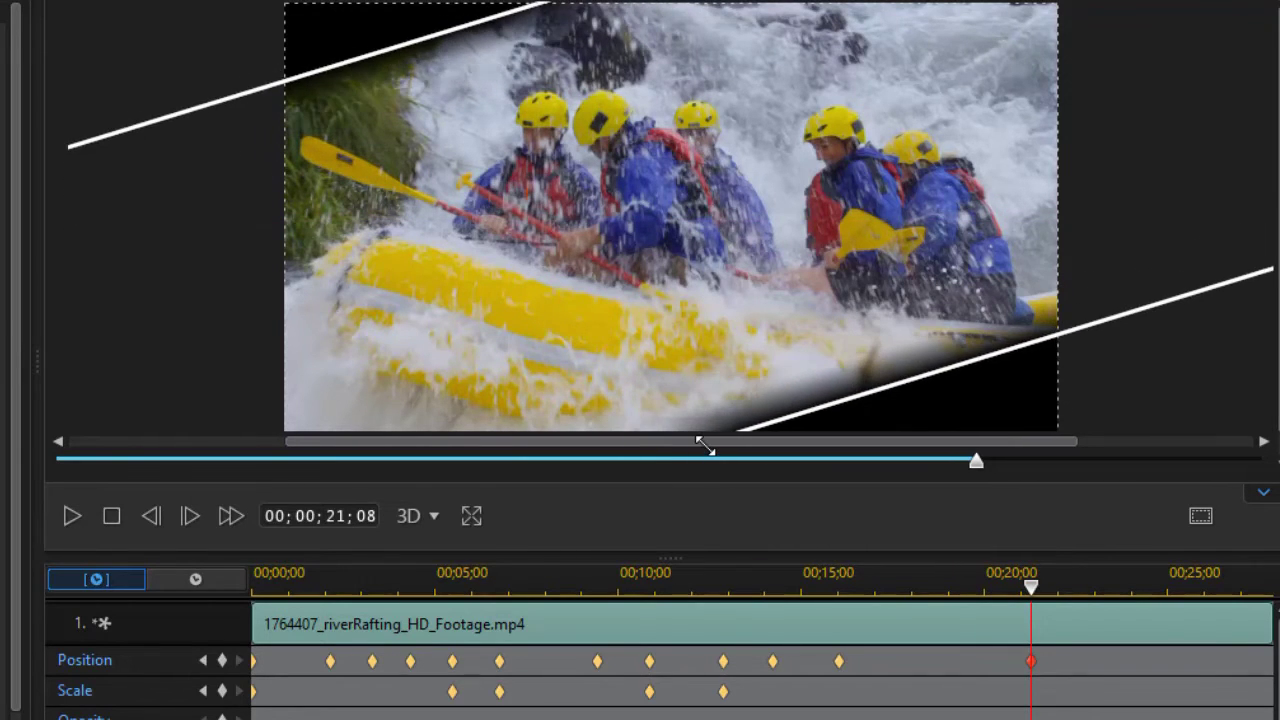
click(1108, 588)
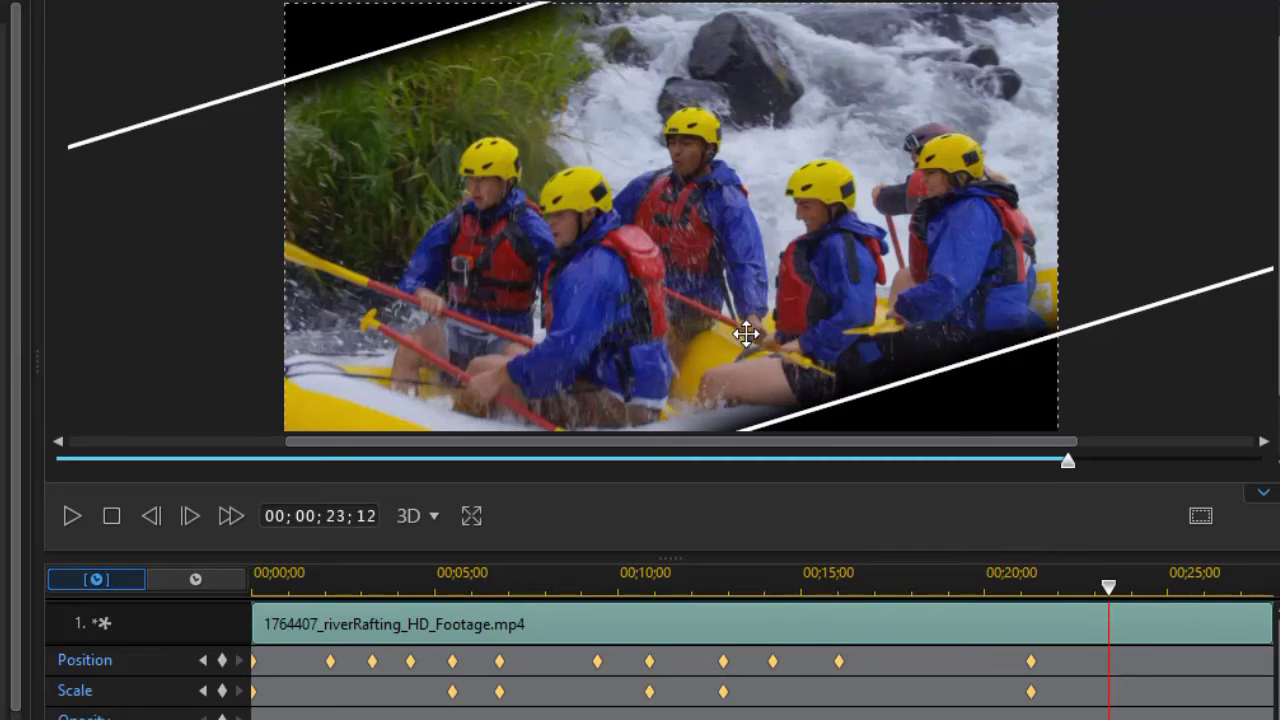
Step: Raise the band at 23;12, then narrow it and shift it down-right over the raft at 25;02
drag(685, 425, 665, 340)
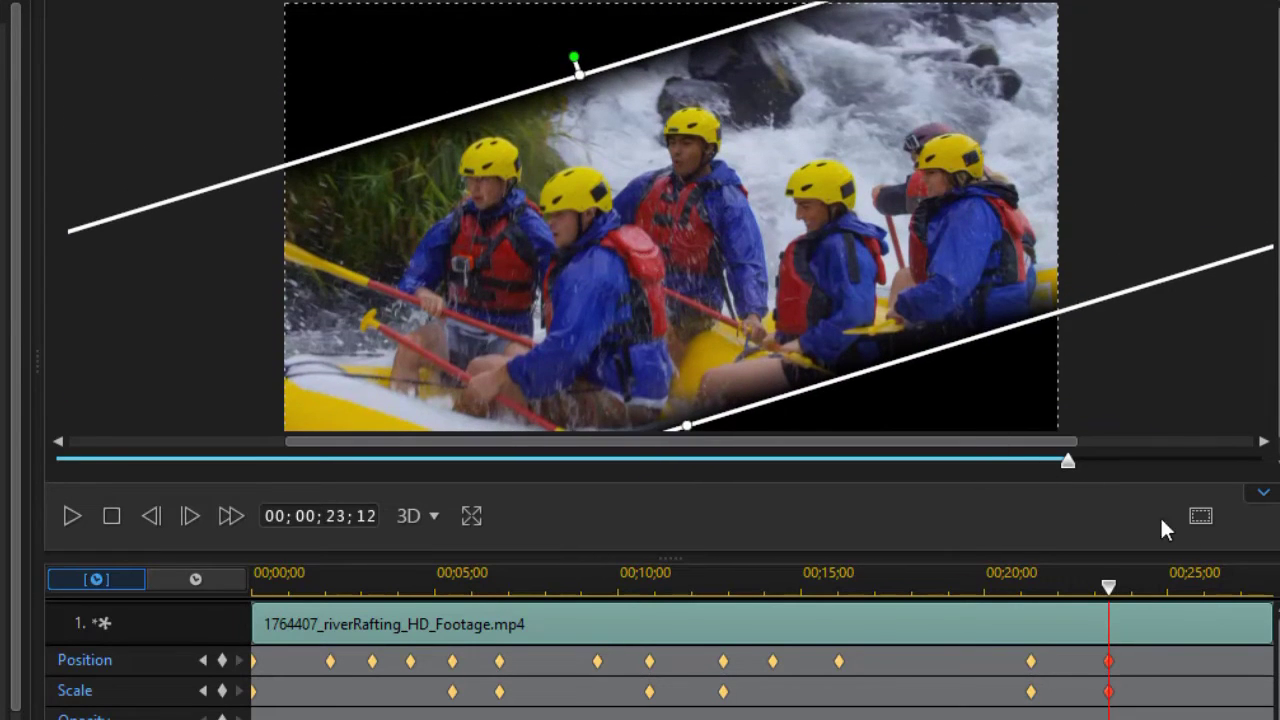
click(1170, 585)
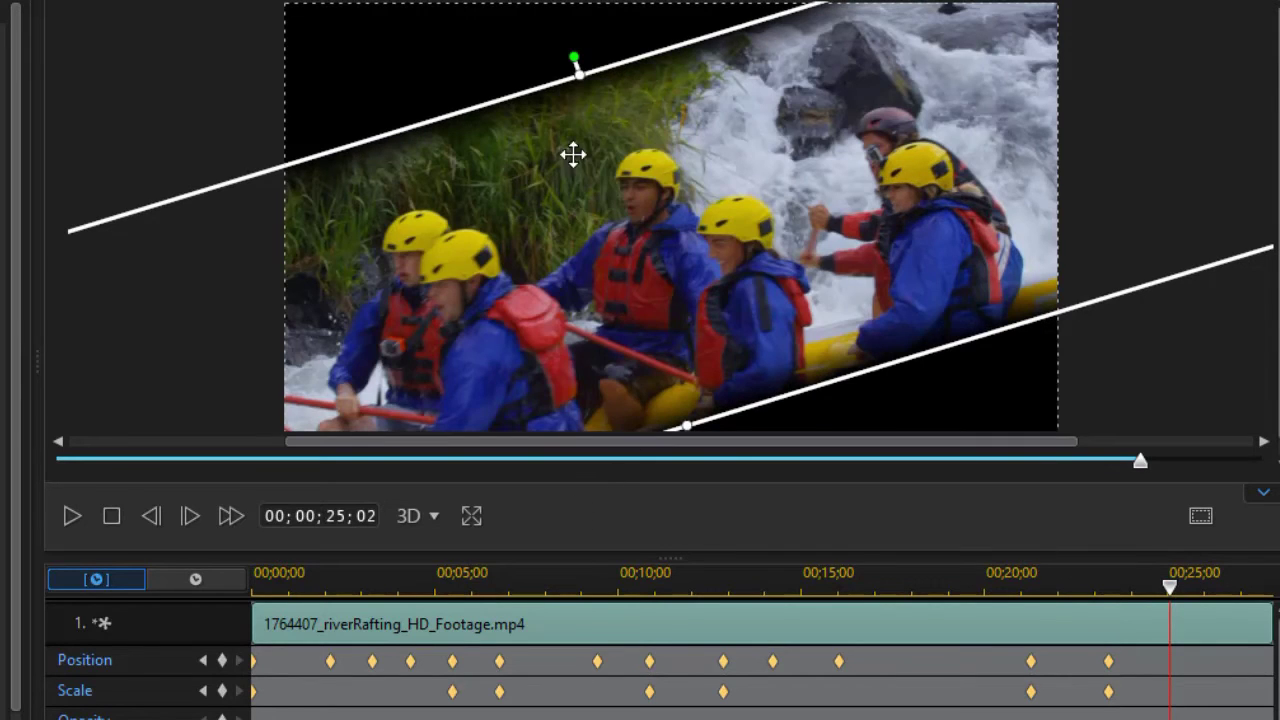
drag(686, 430, 677, 392)
drag(691, 317, 738, 372)
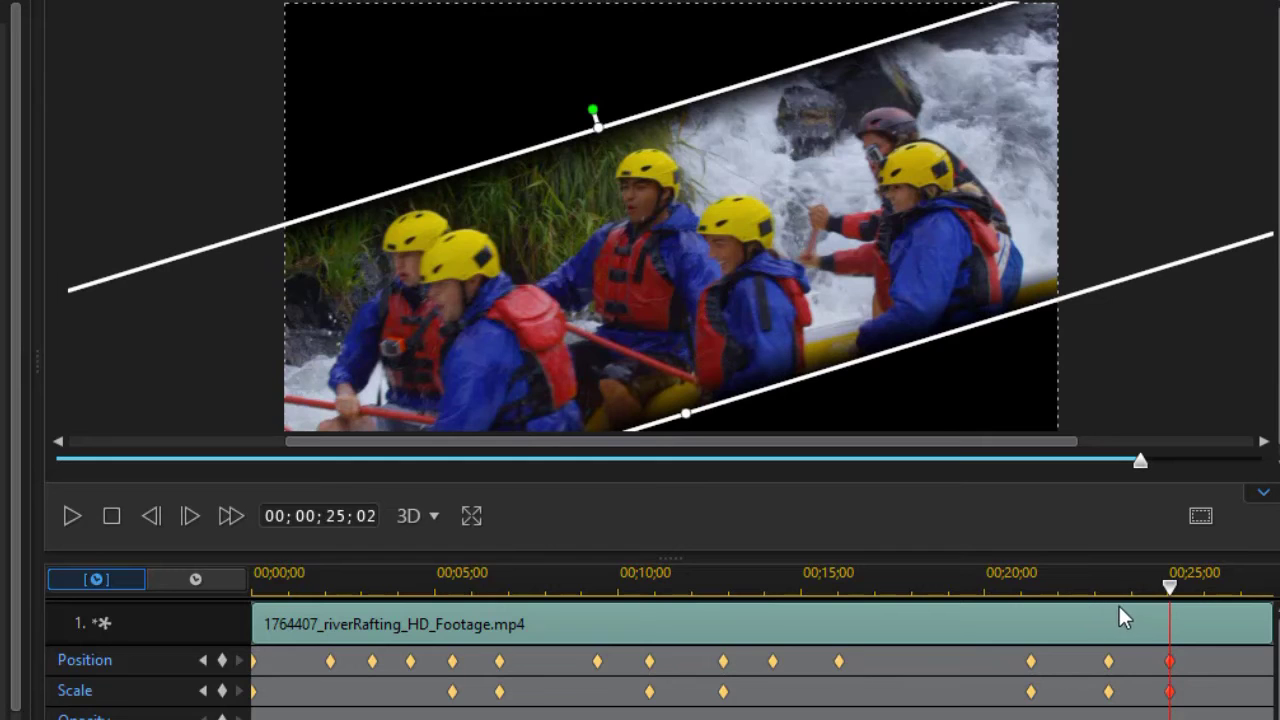
drag(686, 414, 695, 426)
drag(660, 333, 671, 349)
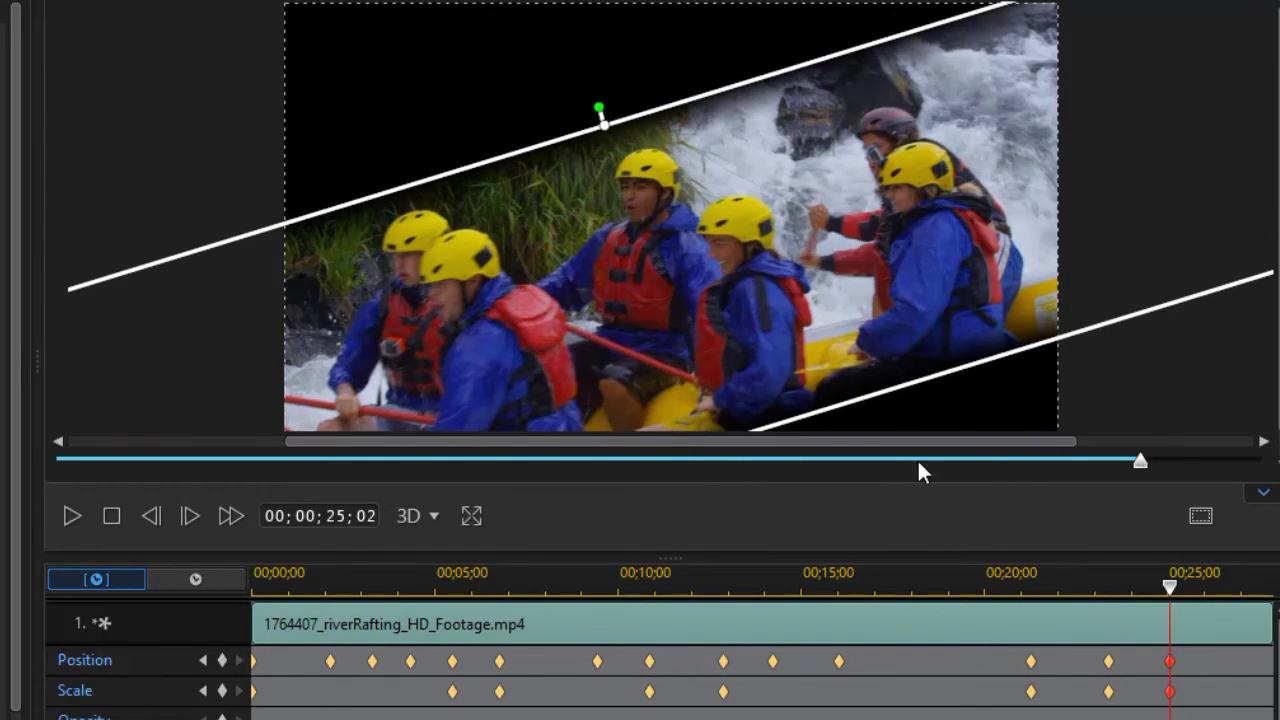
click(1222, 591)
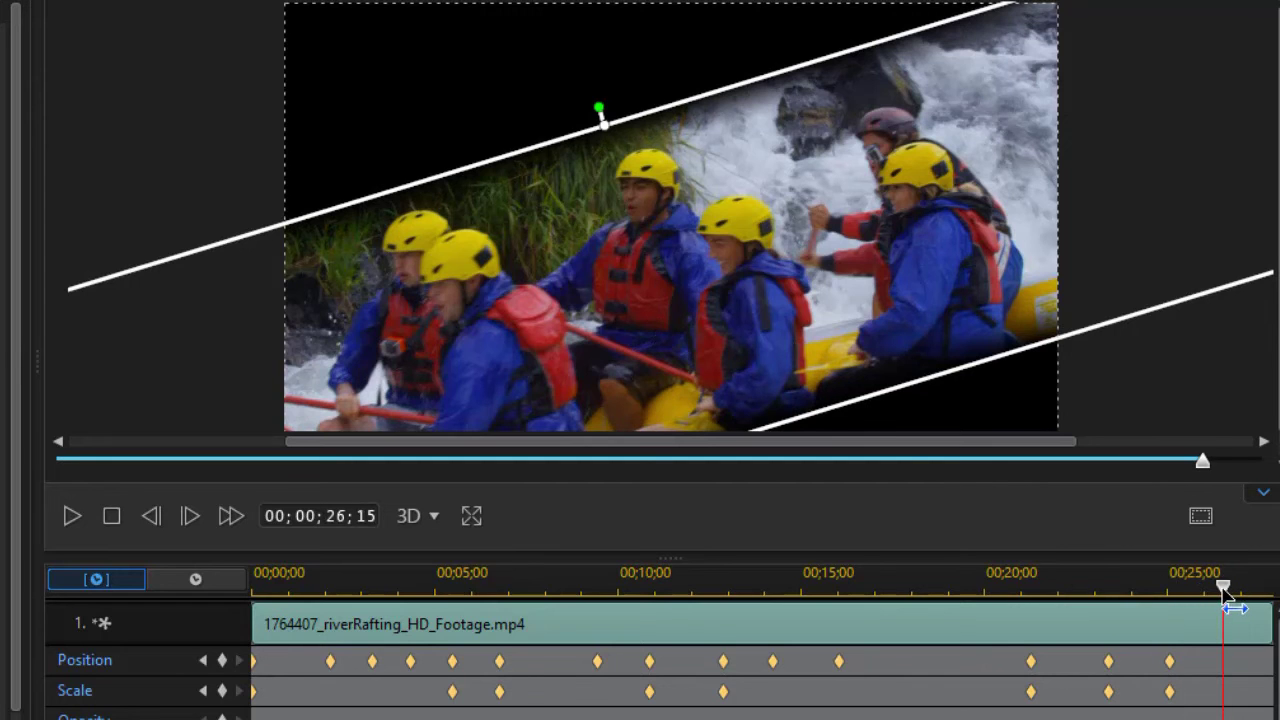